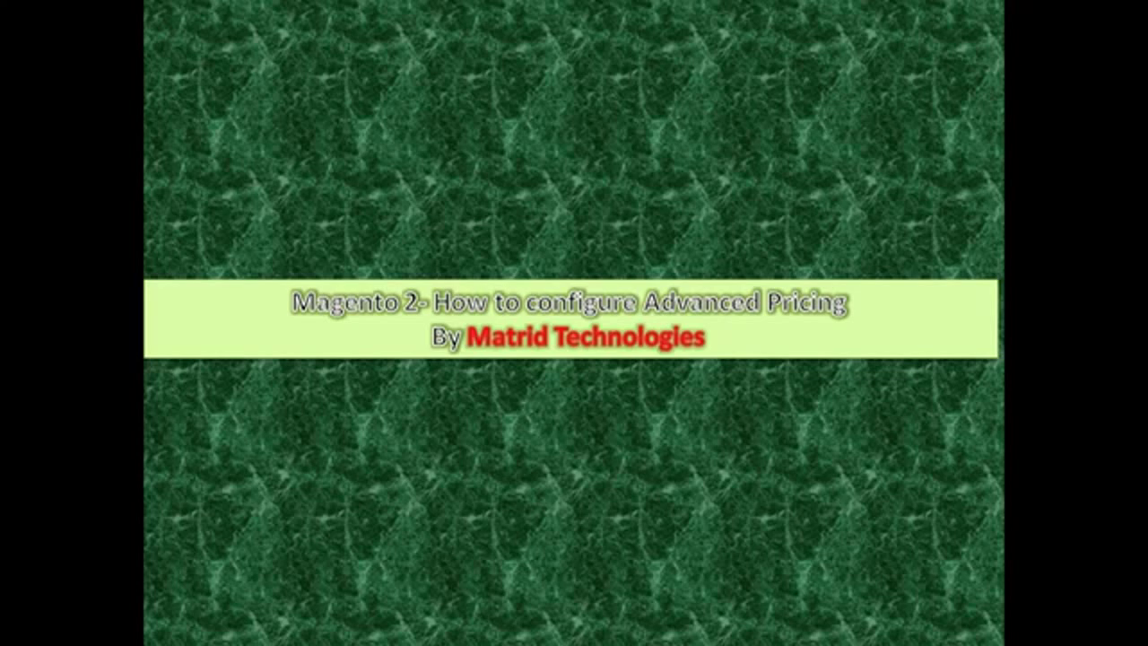
# Step: Switch from the recorder to the Chrome window showing the Magento Admin Dashboard
pyautogui.hotkey('alt', 'Tab')
pyautogui.press('Tab')
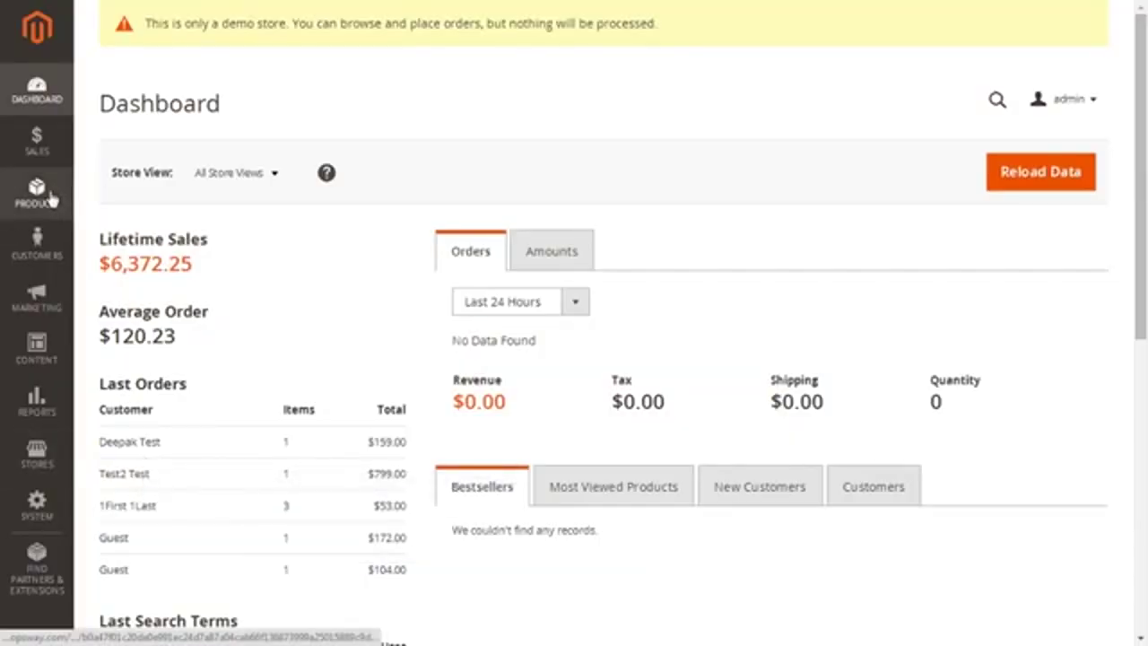
# Step: Go to Products > Catalog, scroll the grid and open Lilput Baby Boy Trouser for editing
pyautogui.click(52, 199)
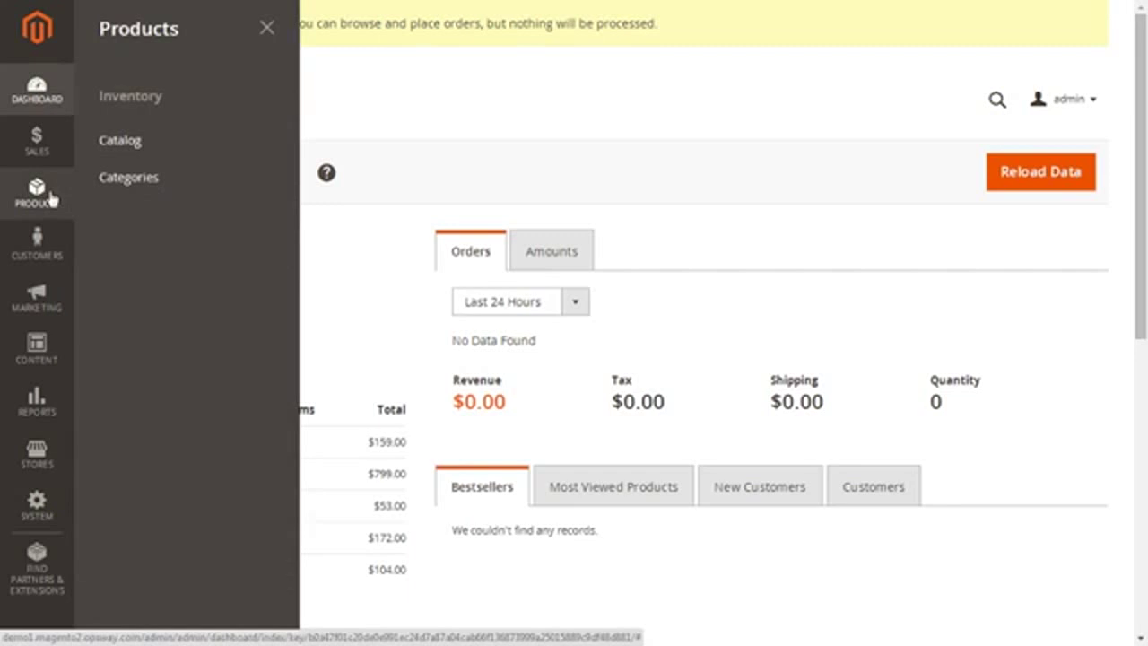
pyautogui.click(123, 141)
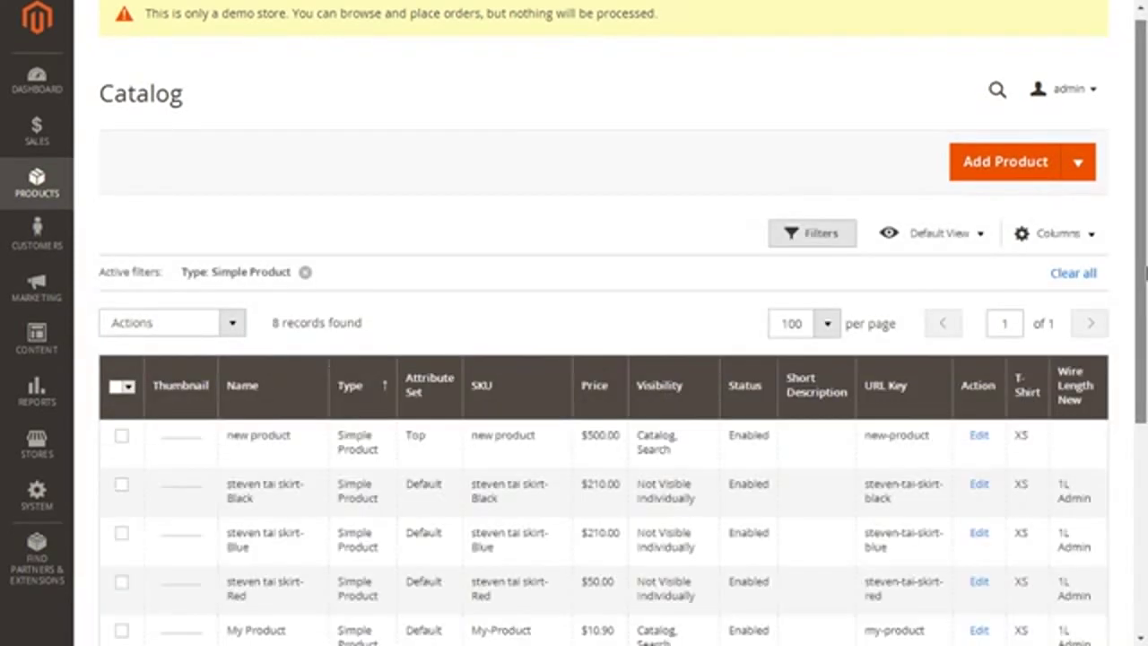
pyautogui.scroll(-1, 1145, 269)
pyautogui.scroll(-3, 1144, 278)
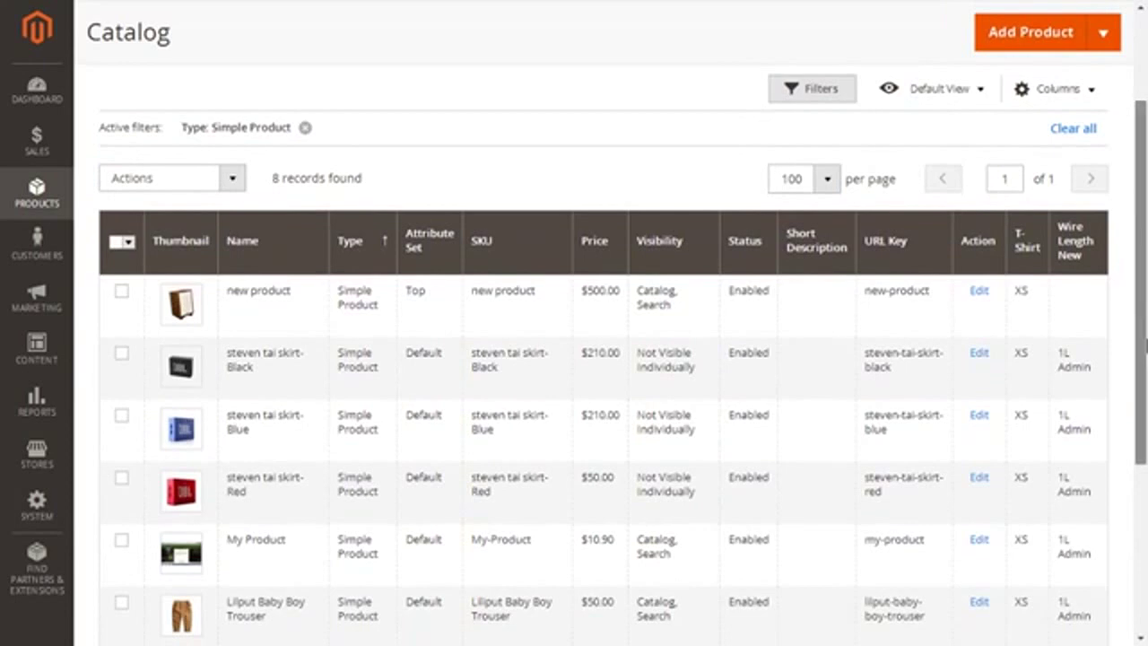
pyautogui.scroll(-2, 1144, 384)
pyautogui.moveTo(1145, 384); pyautogui.dragTo(1145, 478)
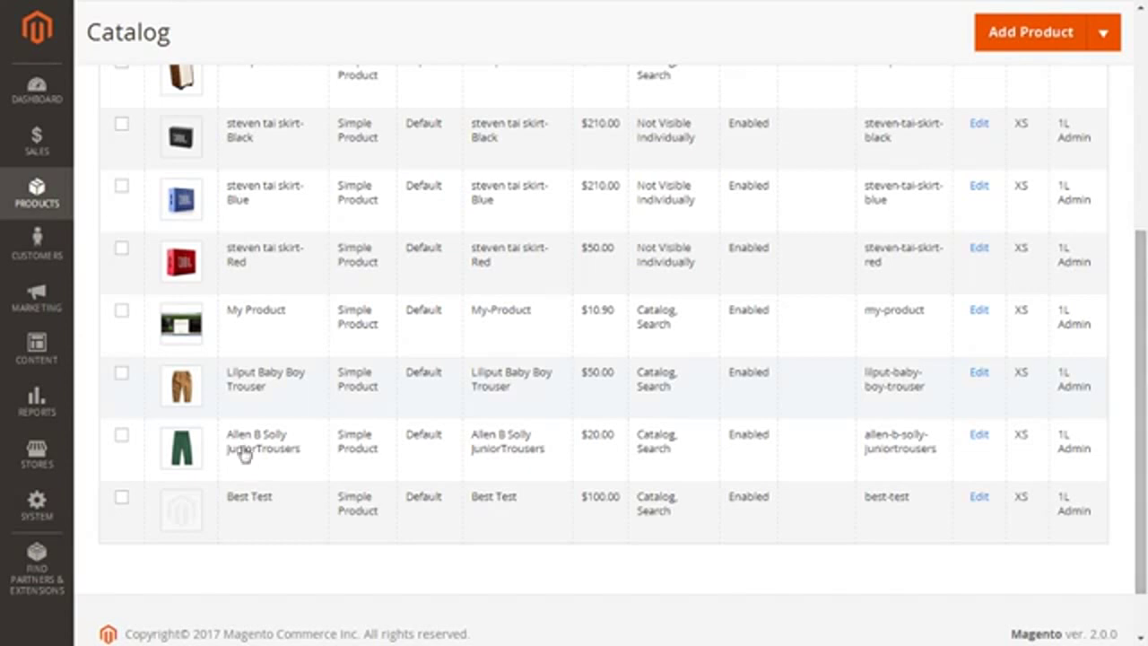
pyautogui.click(271, 399)
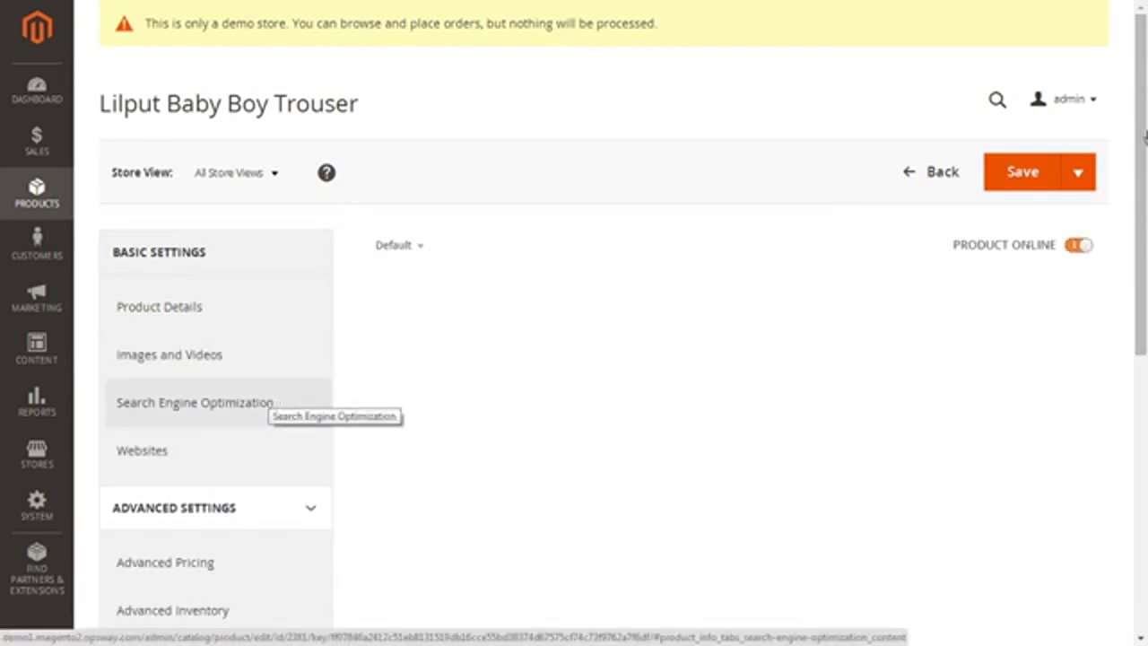
# Step: Expand Advanced Settings on the trouser's edit page and open Advanced Pricing
pyautogui.scroll(-1, 1142, 193)
pyautogui.scroll(-3, 1141, 193)
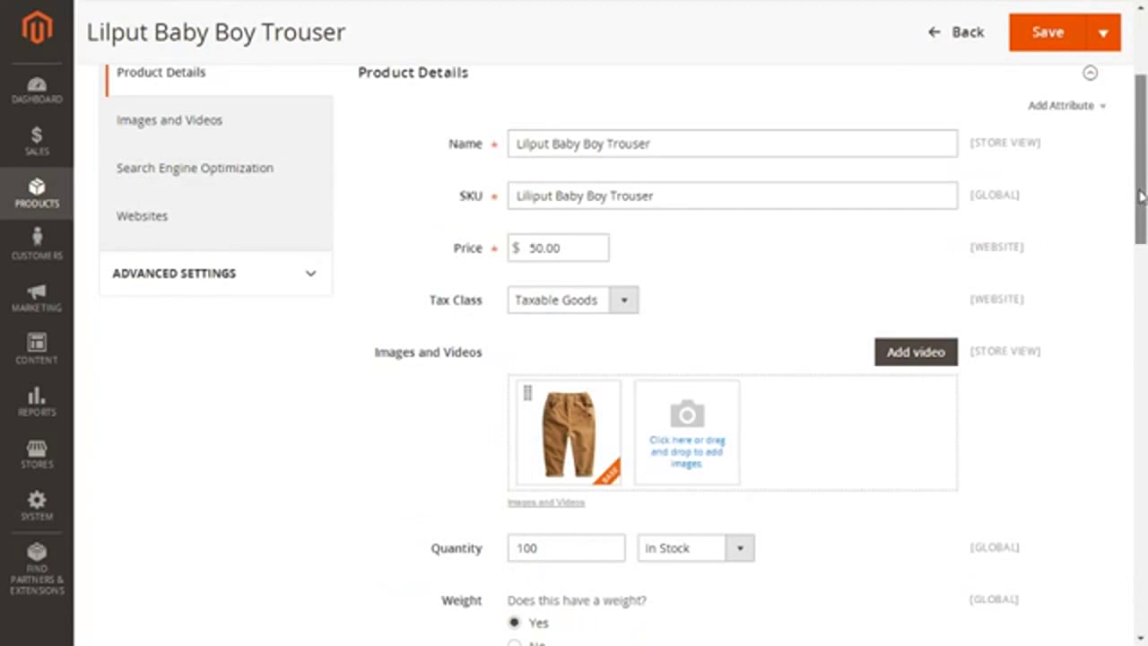
pyautogui.scroll(3, 1142, 199)
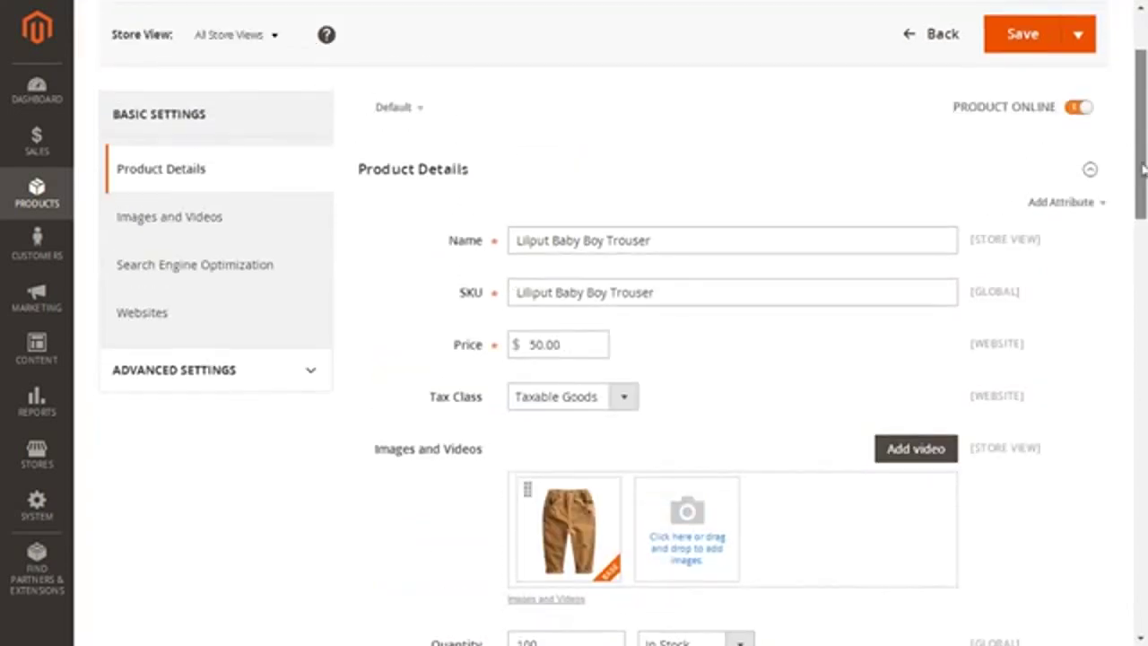
pyautogui.click(162, 378)
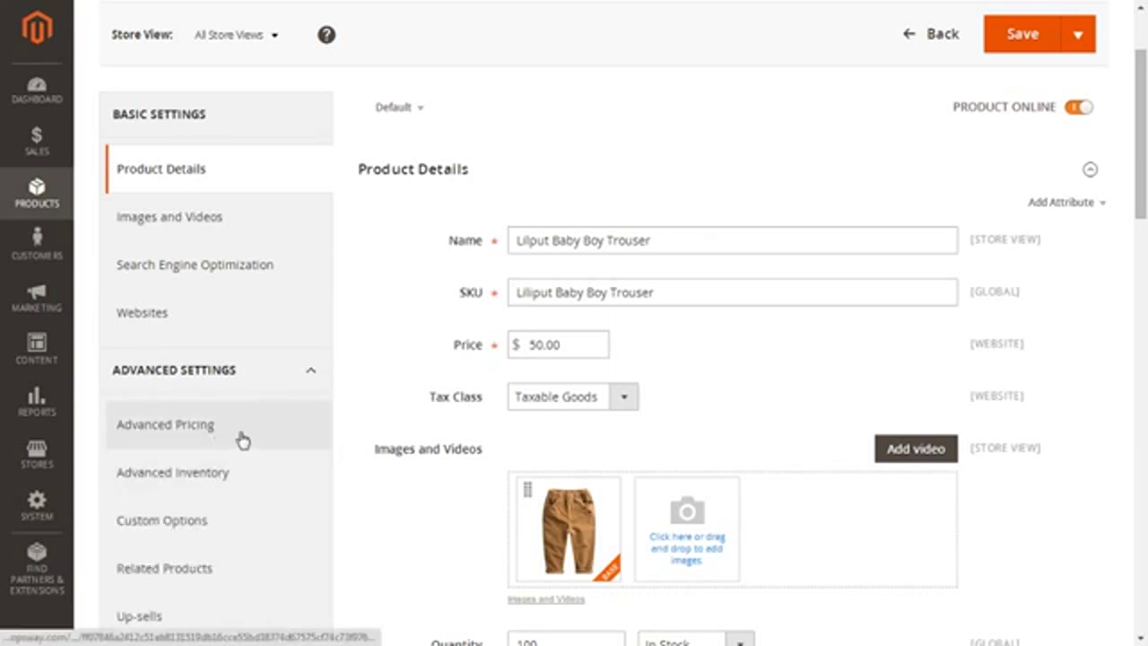
pyautogui.click(240, 439)
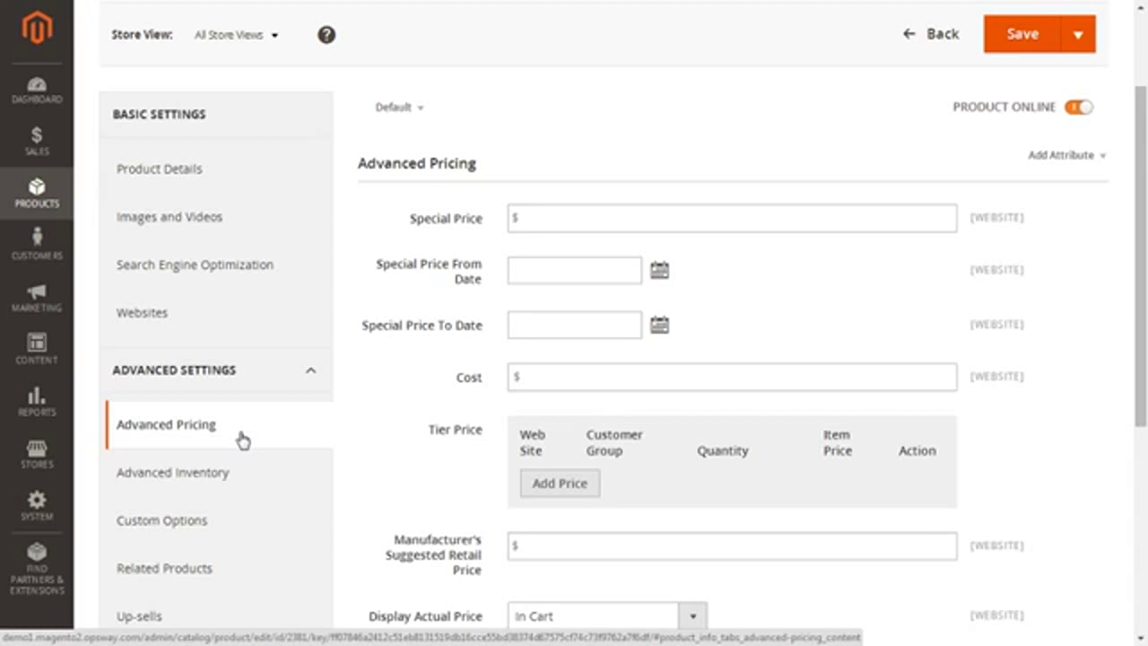
# Step: Enter 30 in the trouser's Special Price field under Advanced Pricing
pyautogui.click(604, 219)
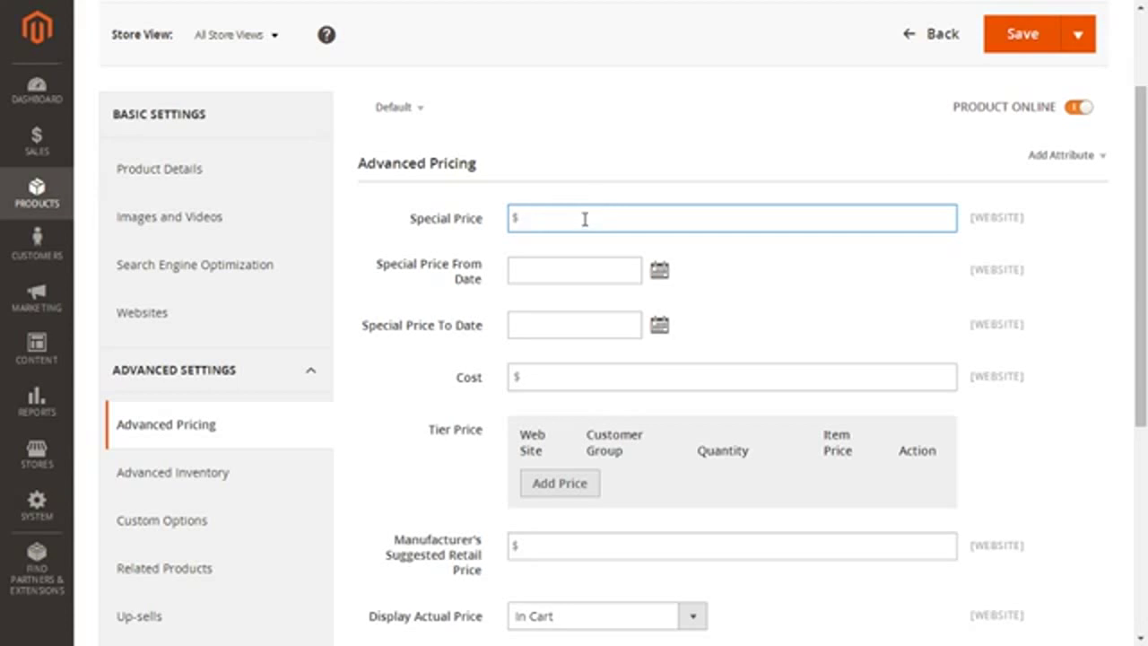
pyautogui.write('30')
pyautogui.click(559, 281)
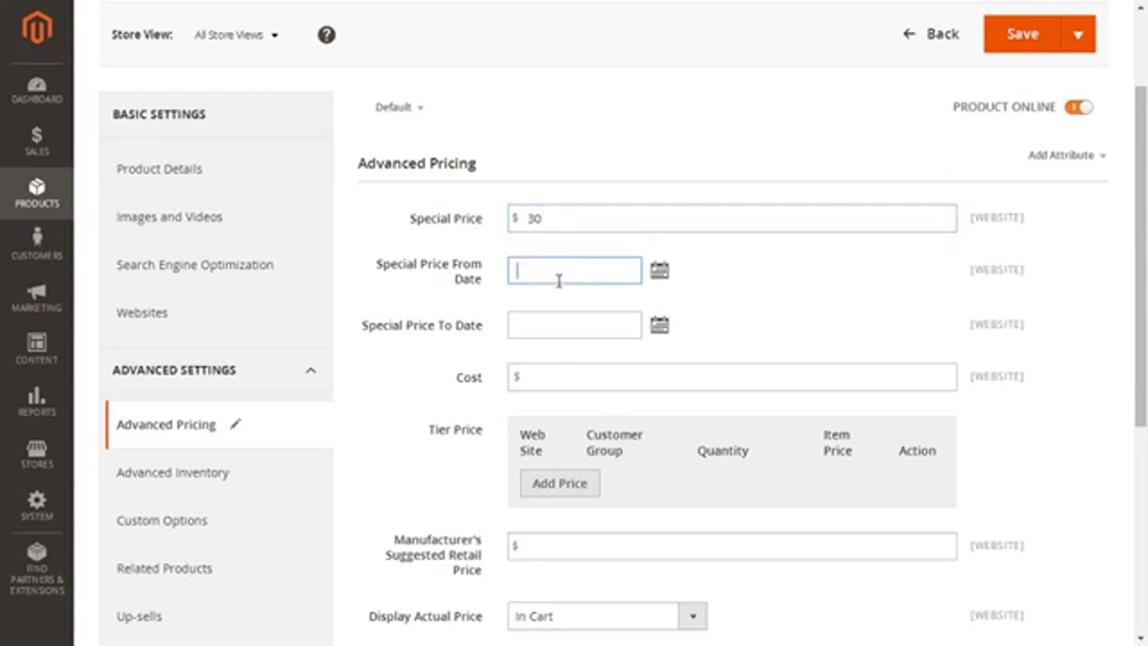
pyautogui.moveTo(489, 266); pyautogui.dragTo(459, 273)
pyautogui.moveTo(475, 326); pyautogui.dragTo(433, 331)
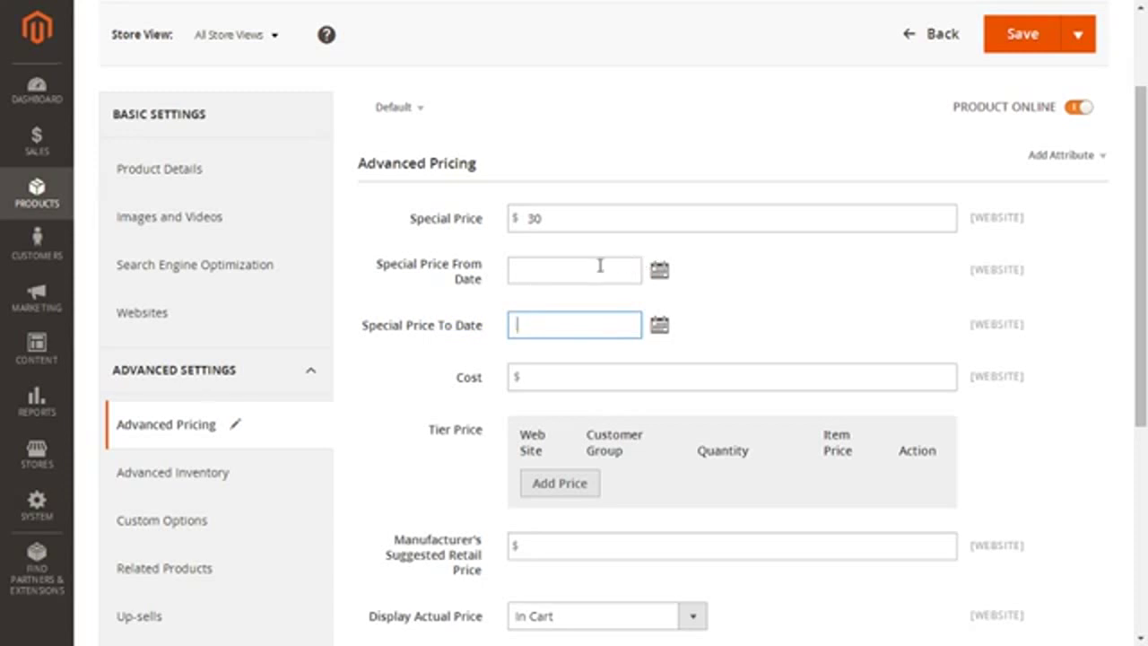
pyautogui.click(598, 276)
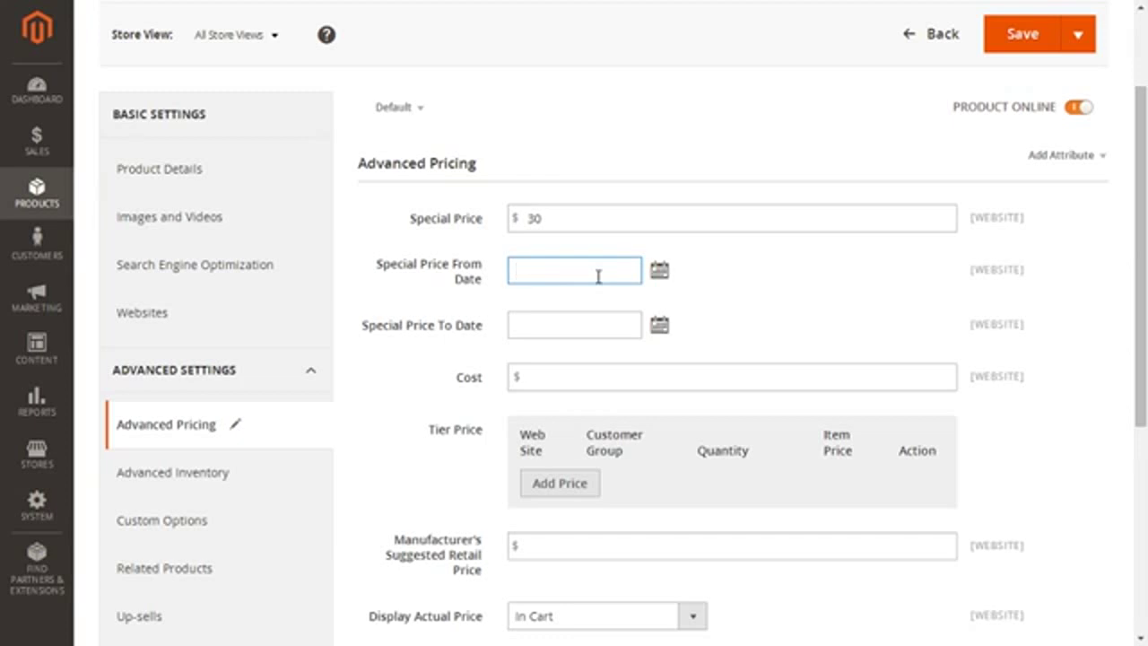
# Step: Pick Jan 19, 2017 as Special Price From Date and Jan 25, 2017 as To Date
pyautogui.click(664, 274)
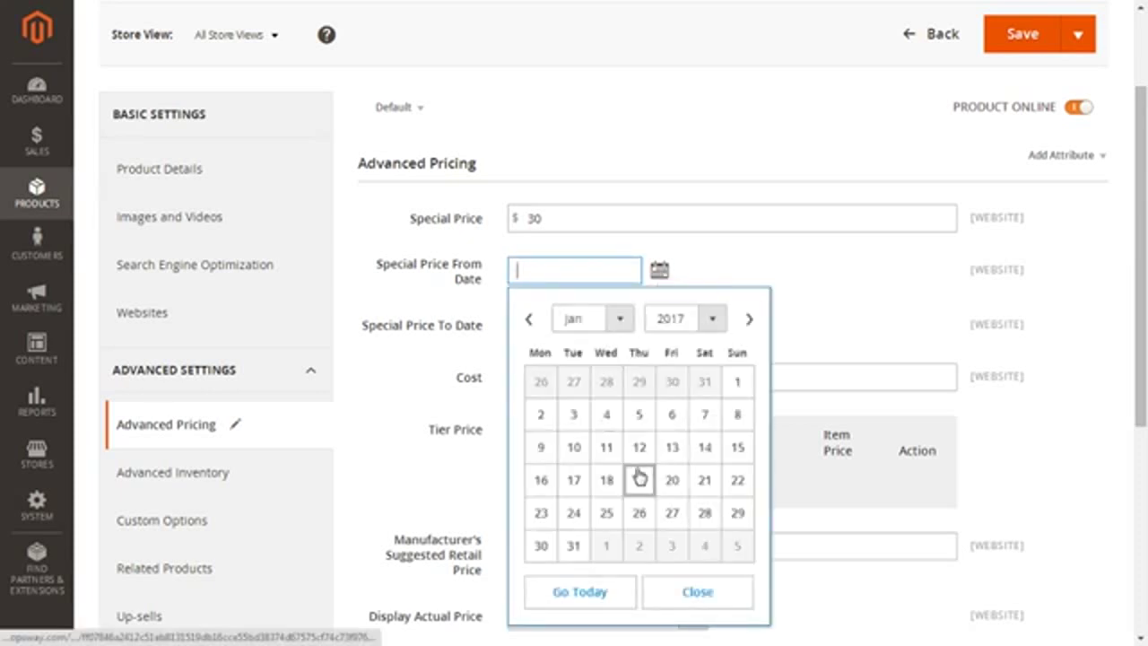
pyautogui.click(640, 479)
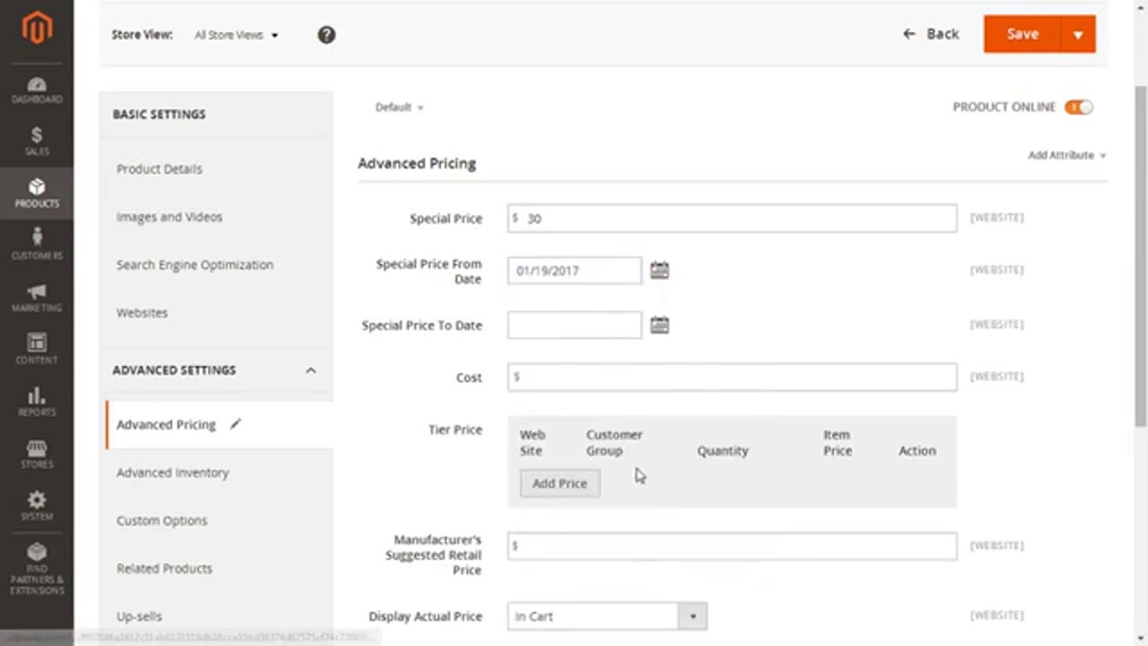
pyautogui.click(659, 328)
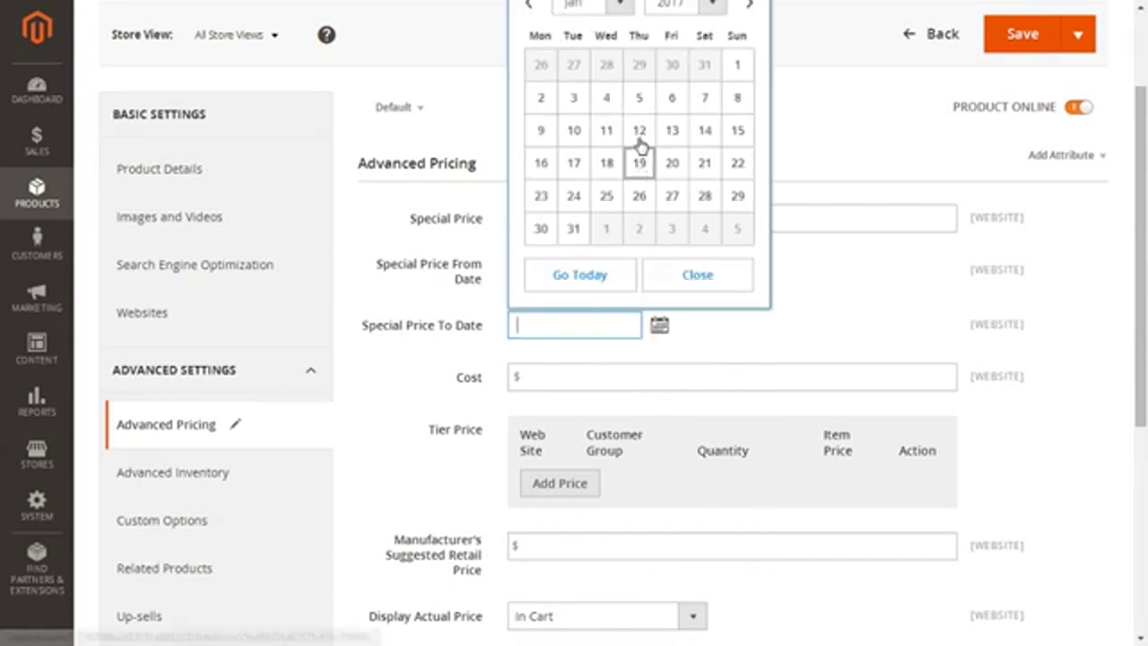
pyautogui.click(606, 197)
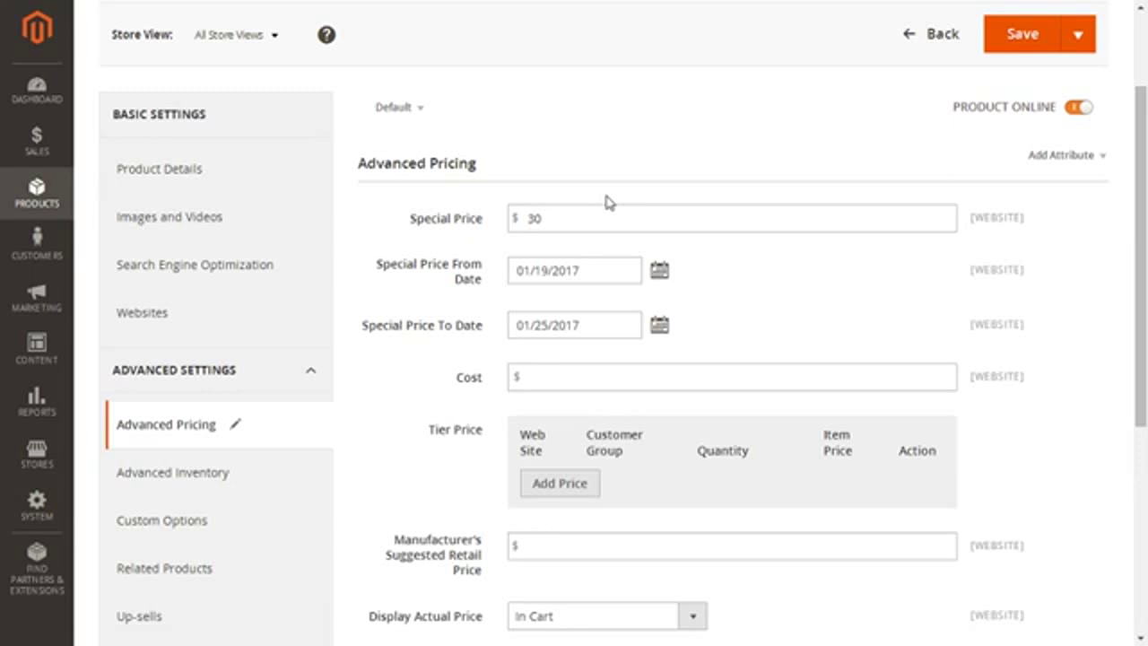
pyautogui.click(550, 377)
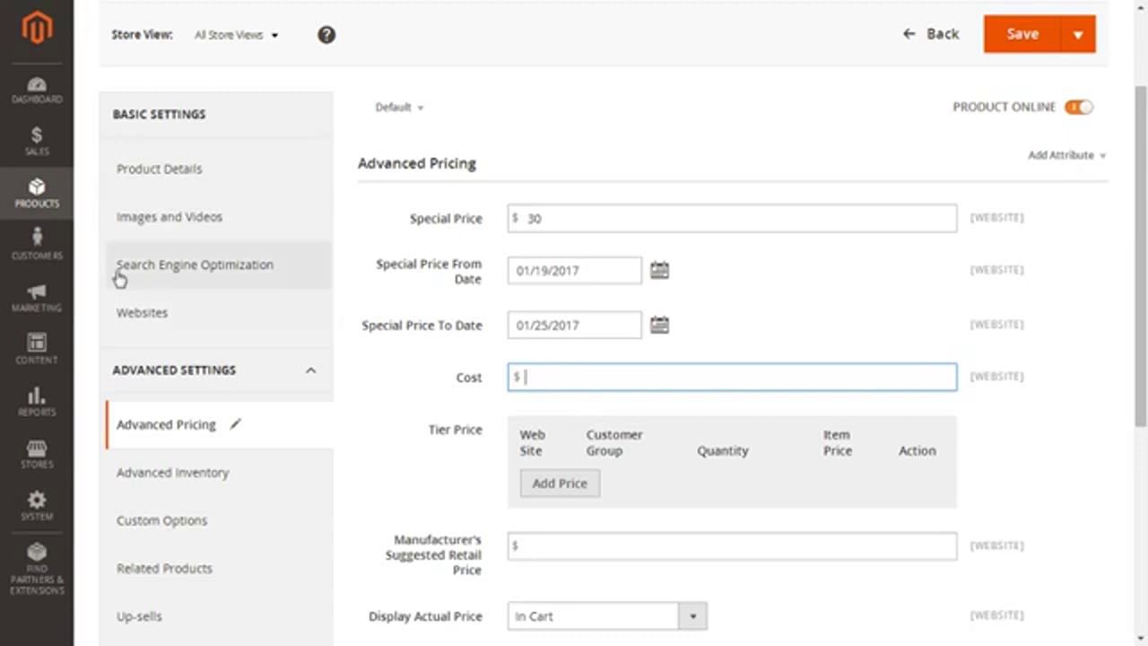
# Step: Confirm the regular price is 50.00, then enter a Cost of 50 in Advanced Pricing
pyautogui.click(199, 172)
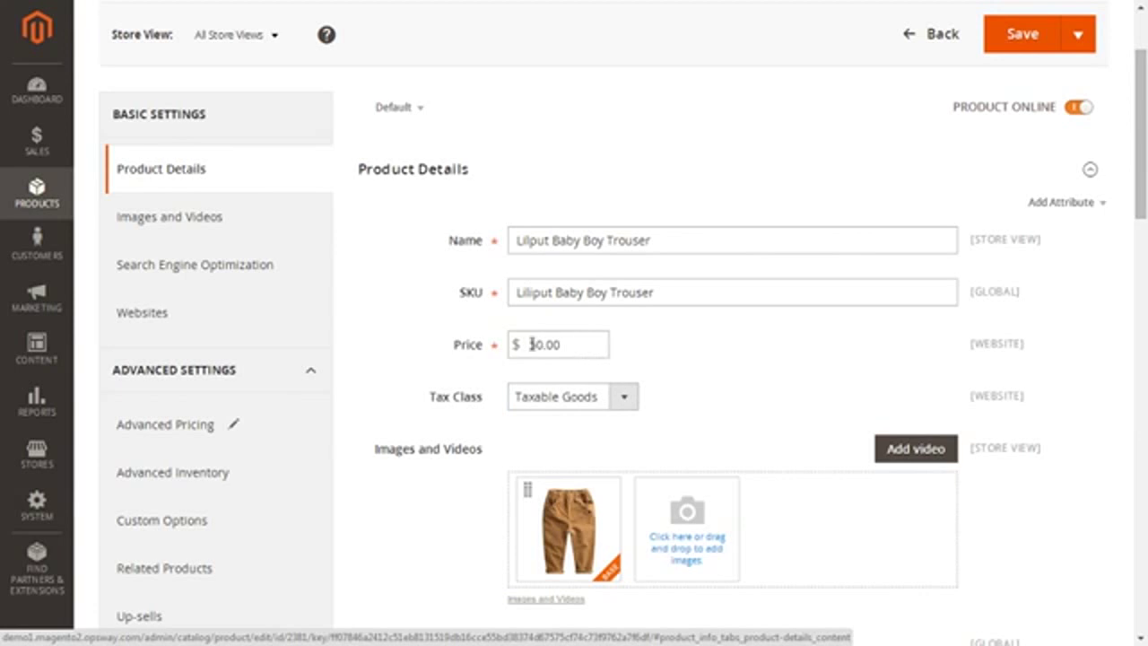
pyautogui.click(566, 345)
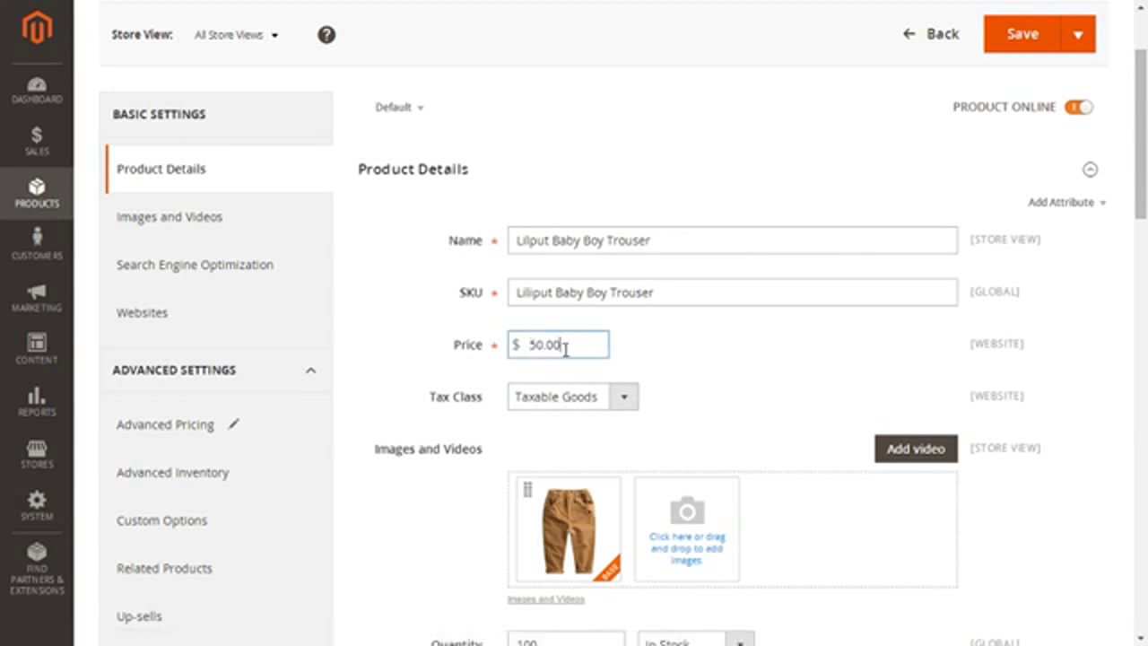
pyautogui.click(219, 424)
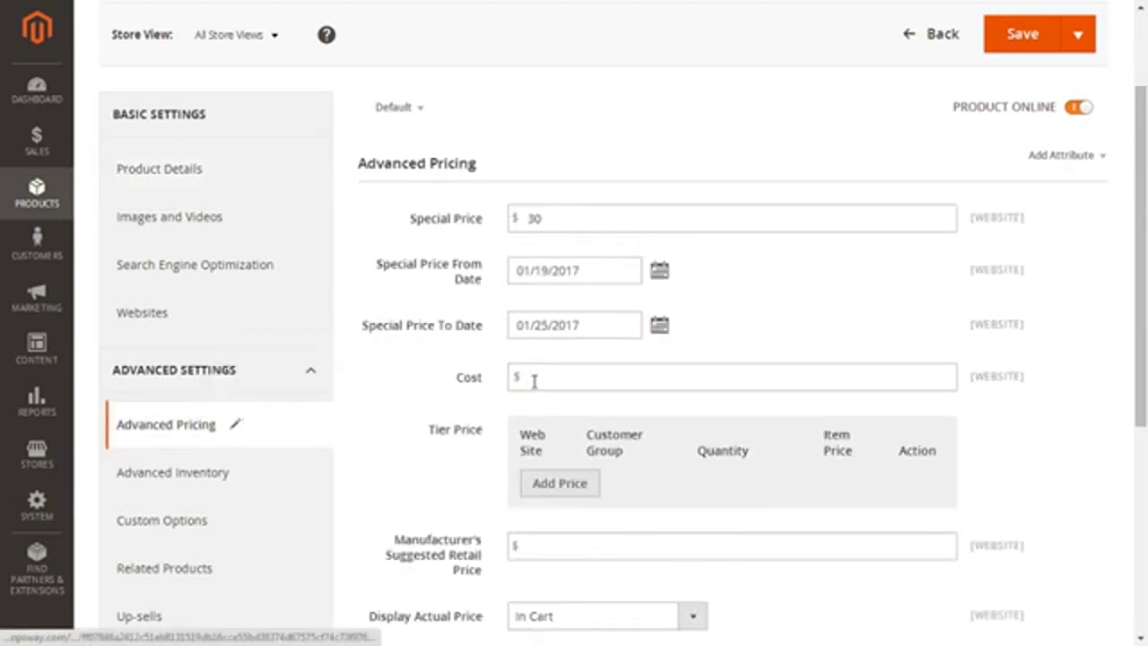
pyautogui.click(544, 380)
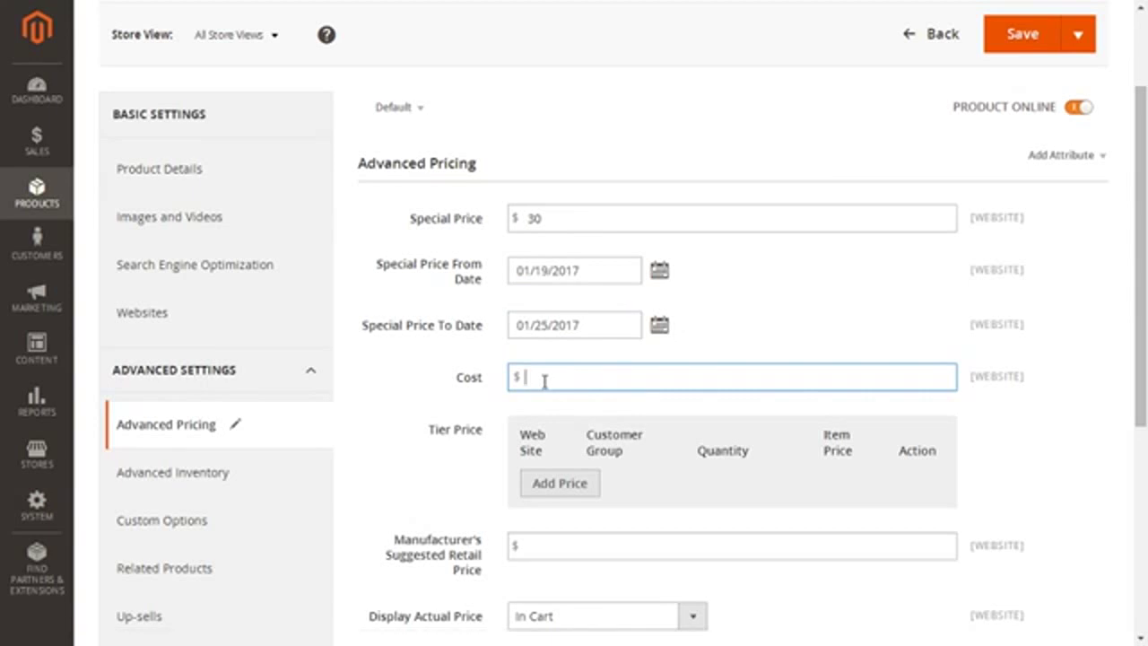
pyautogui.write('50')
# Step: Save the trouser product and confirm the 'You saved the product.' message
pyautogui.click(1038, 43)
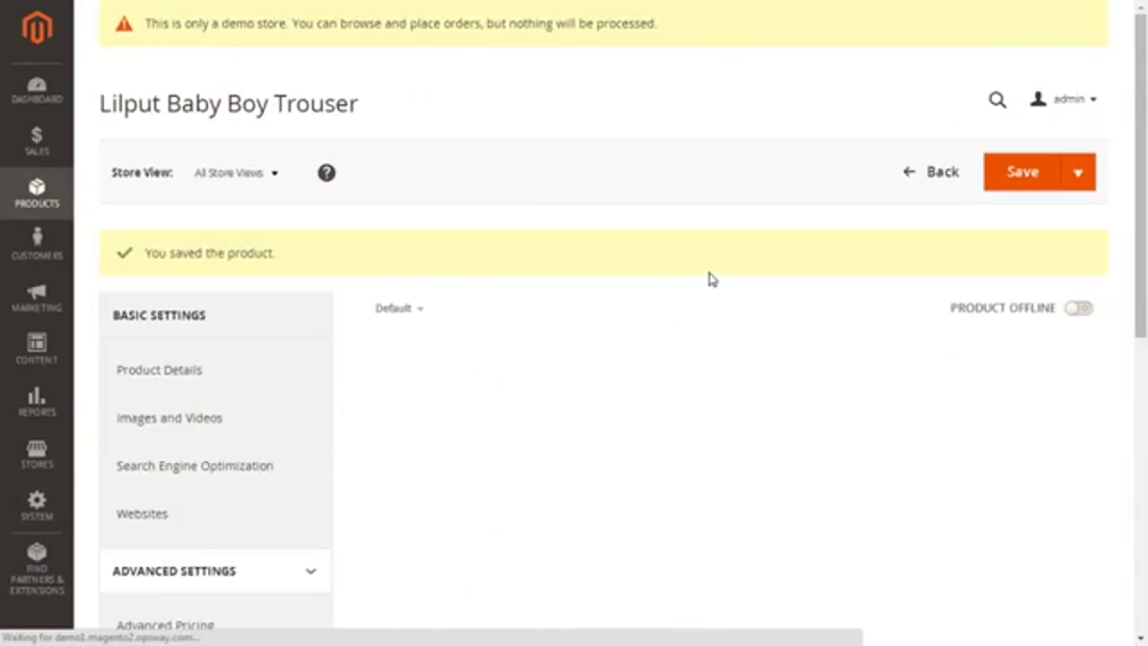
pyautogui.scroll(-2, 711, 279)
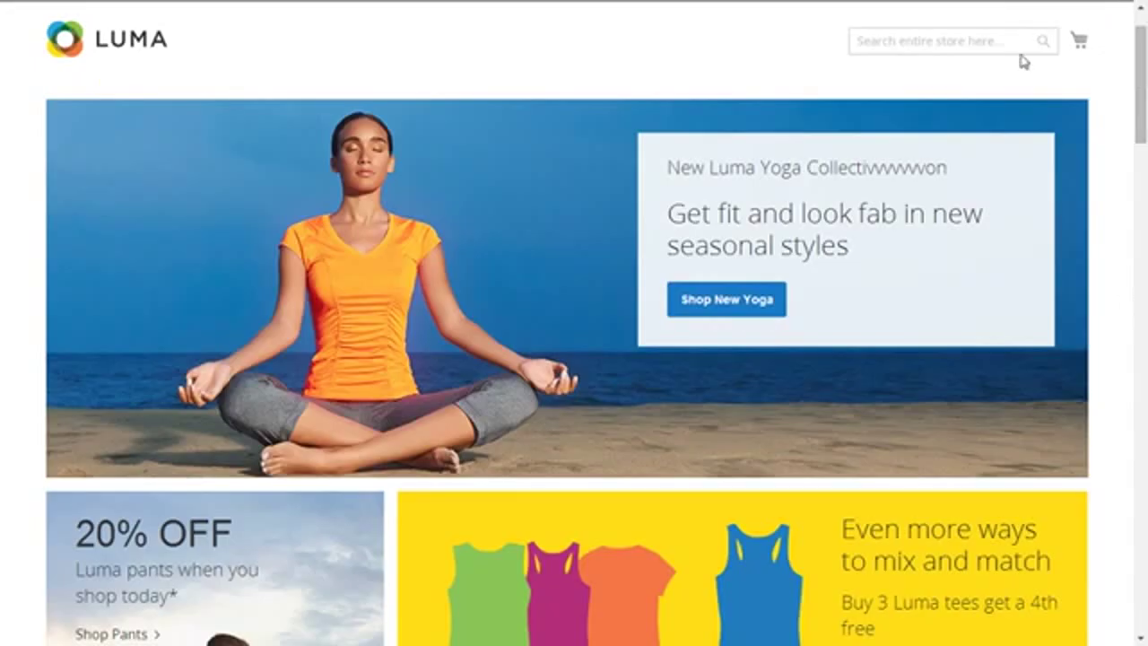
# Step: Search the storefront for 'Lilliput Baby Boy Trouser' and open it from the results
pyautogui.click(977, 44)
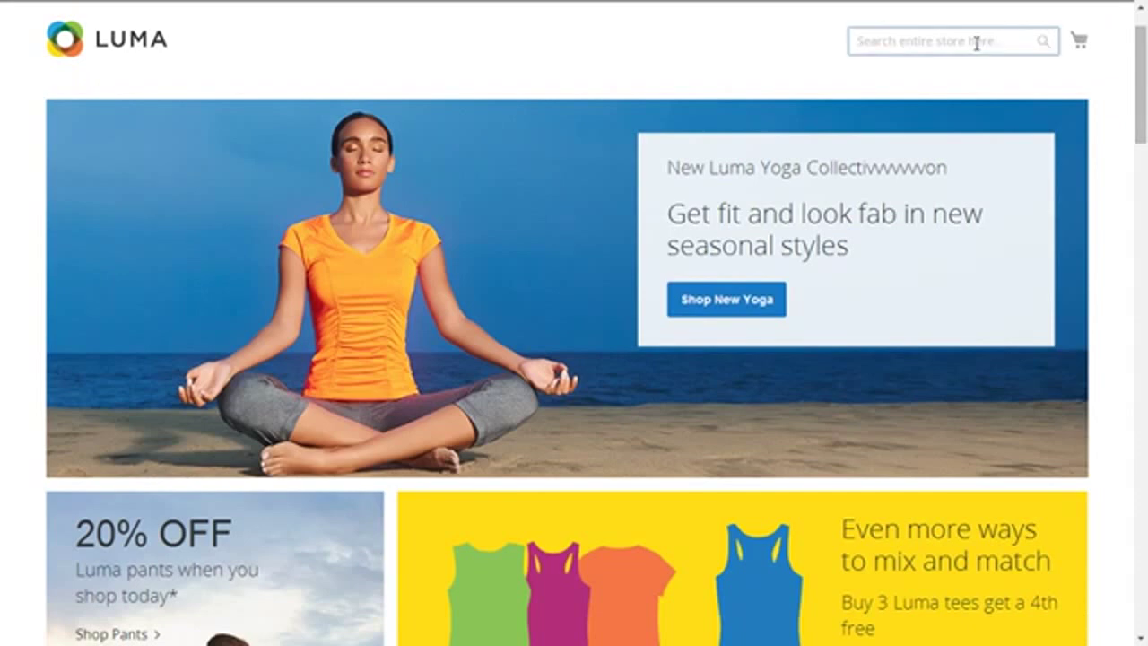
pyautogui.write('Lil')
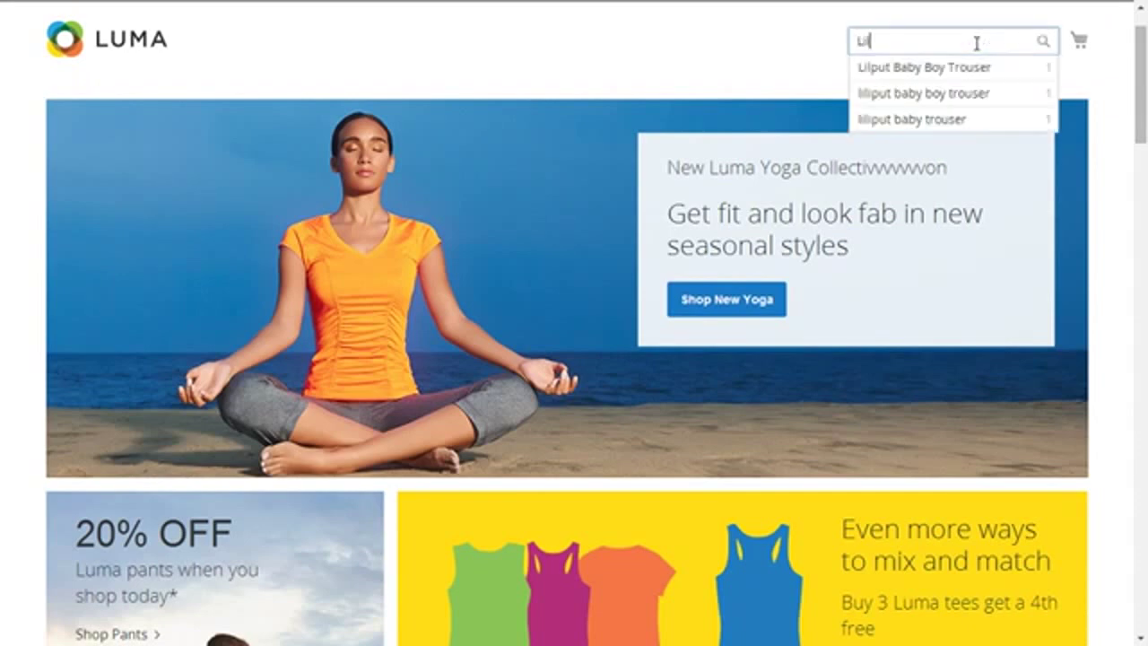
pyautogui.write('liput')
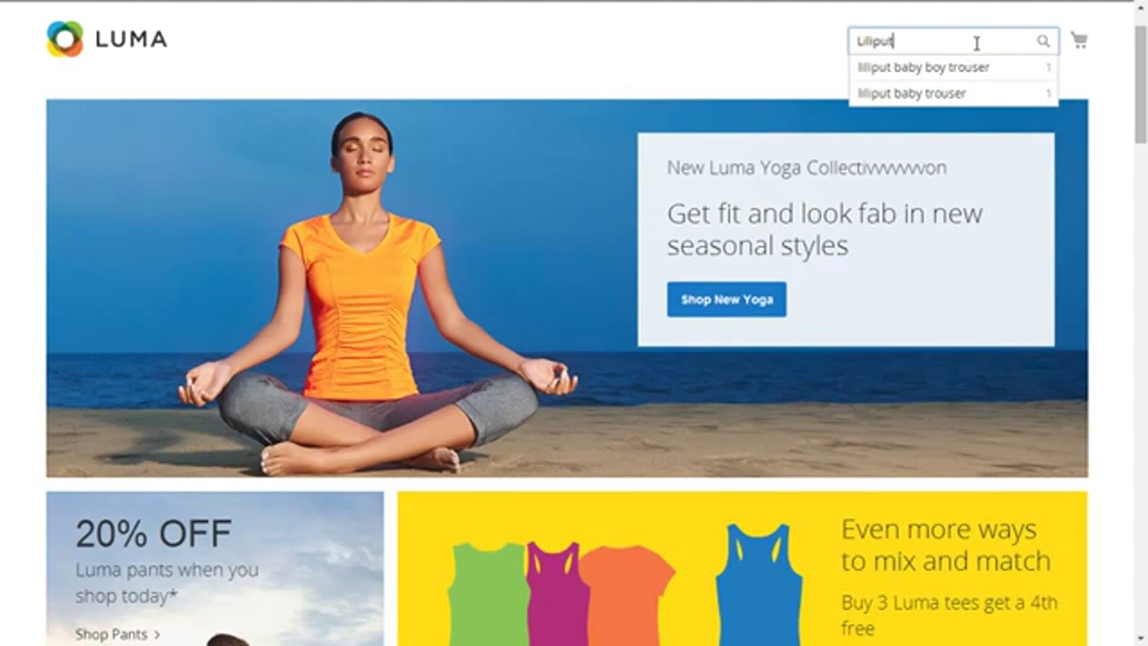
pyautogui.write(' Baby Boy Trouse')
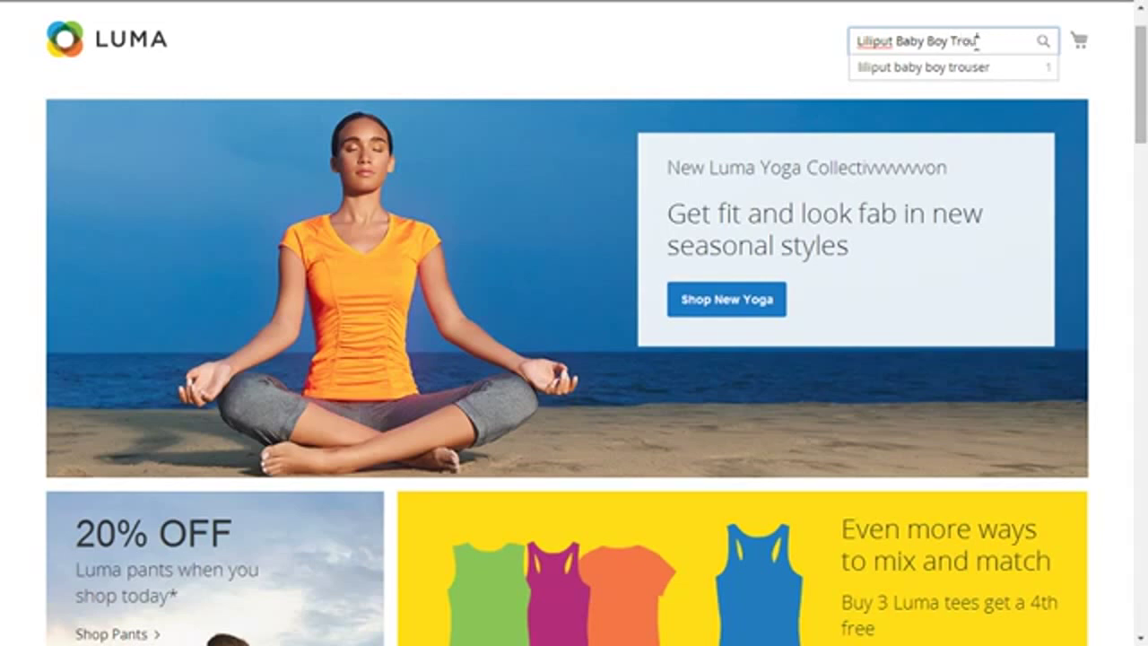
pyautogui.write('r')
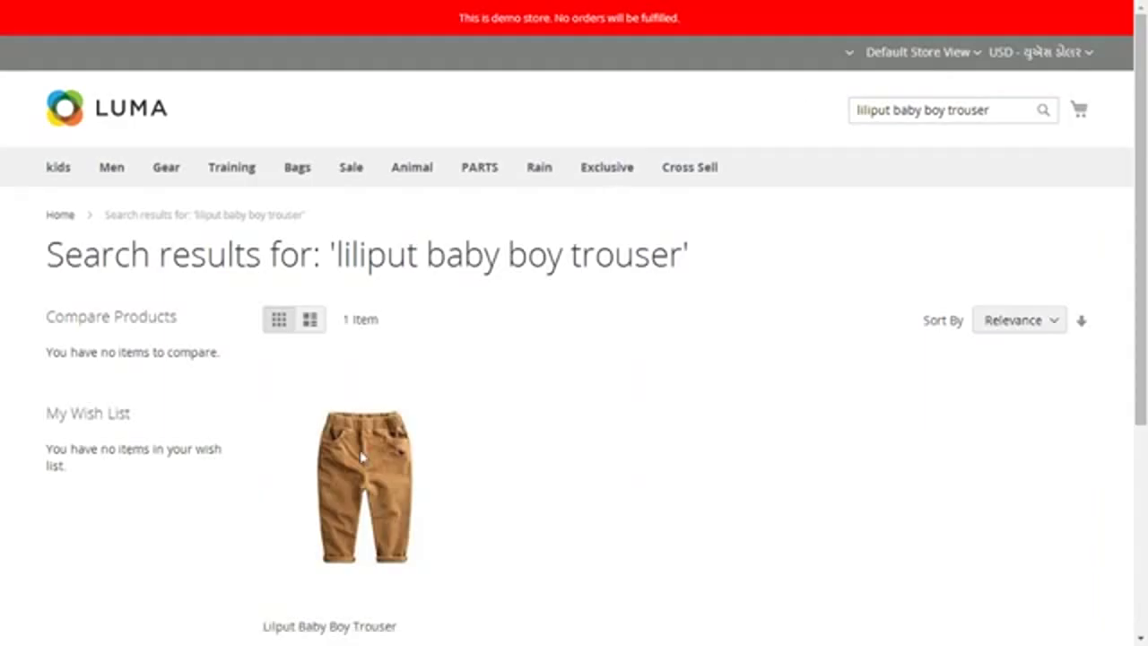
pyautogui.click(356, 473)
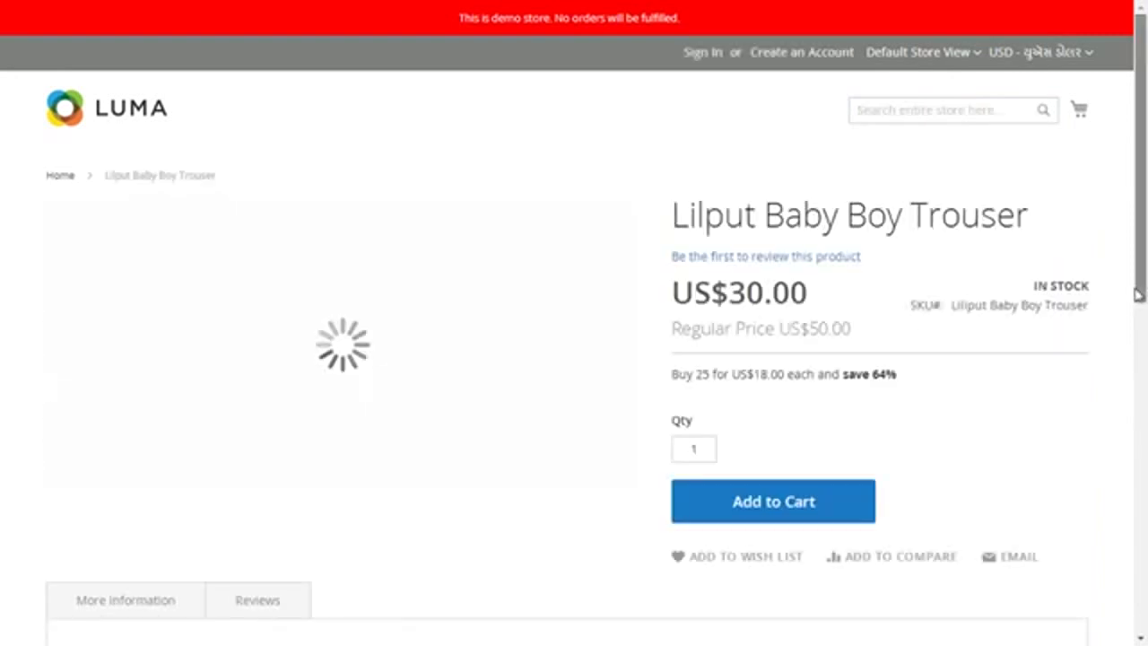
# Step: Verify the product page shows US$30.00 against US$50.00 regular, then close the storefront tab
pyautogui.scroll(-2, 1137, 296)
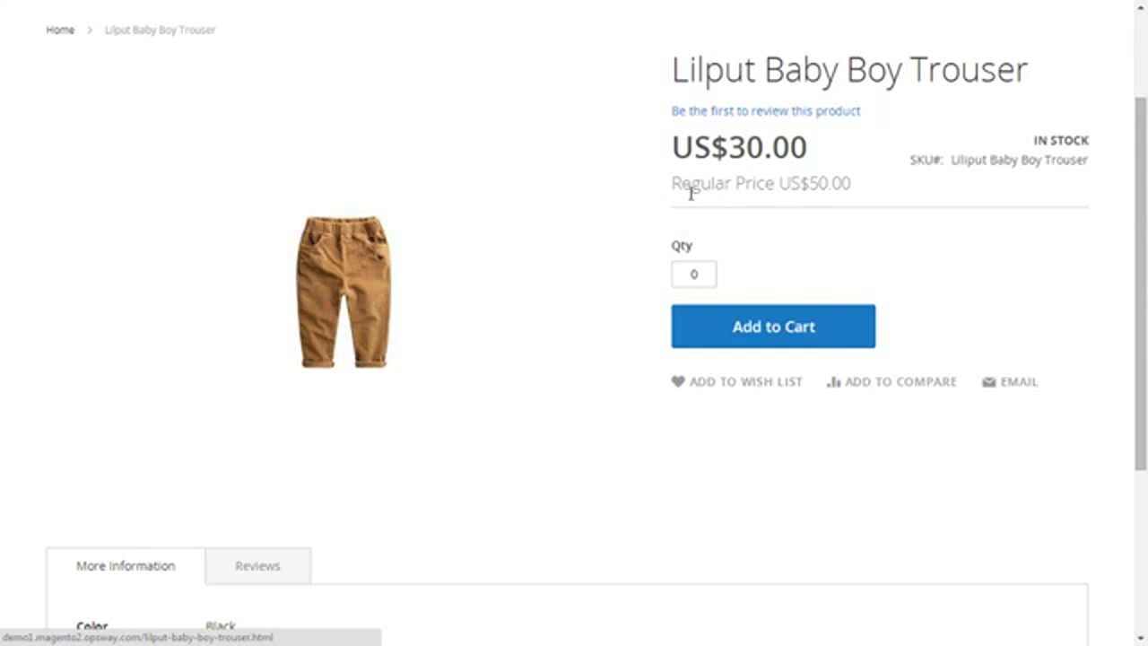
pyautogui.moveTo(672, 182); pyautogui.dragTo(675, 149)
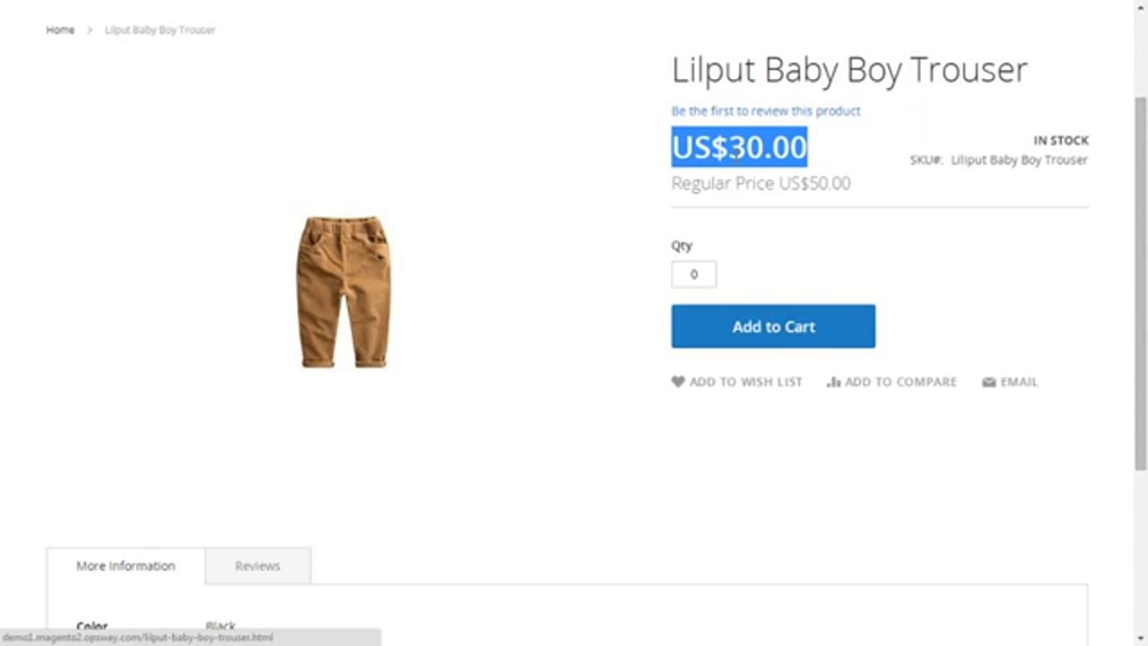
pyautogui.hotkey('ctrl', 'w')
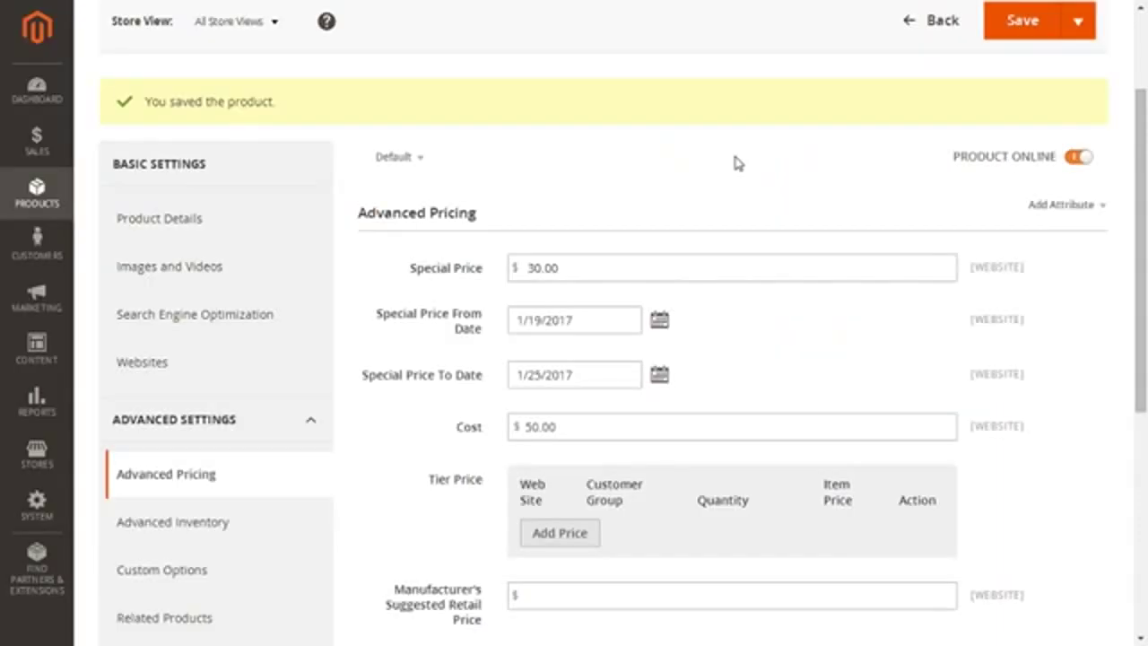
pyautogui.moveTo(1143, 267); pyautogui.dragTo(1141, 381)
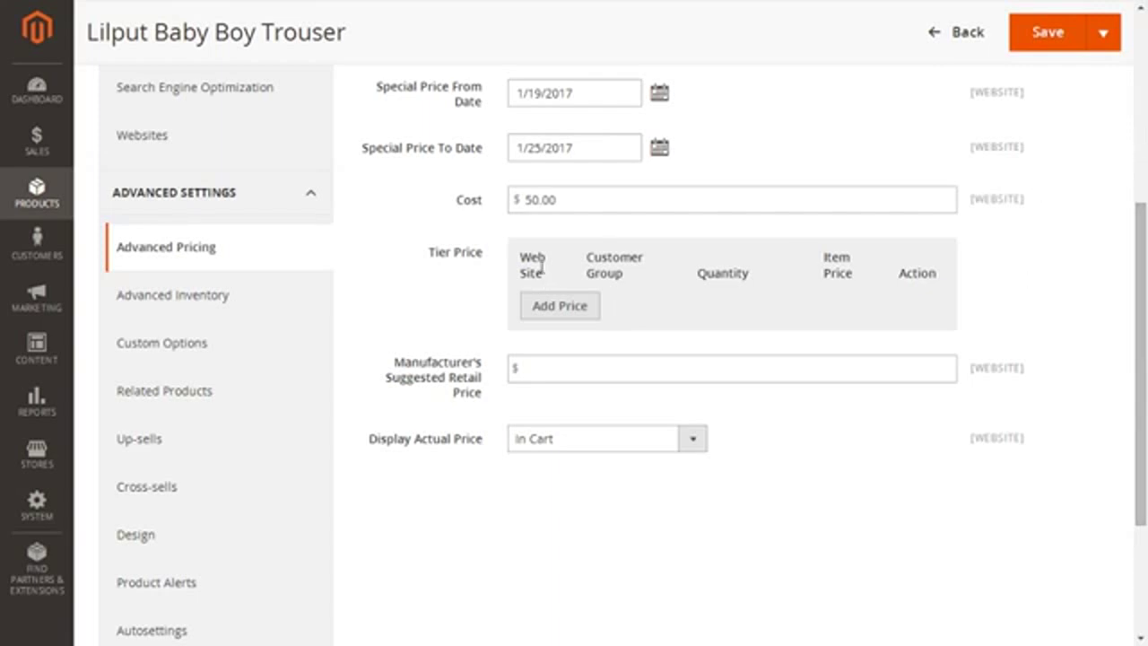
# Step: Add a tier price row: All Websites, NOT LOGGED IN, quantity 10, item price 20.00
pyautogui.click(561, 312)
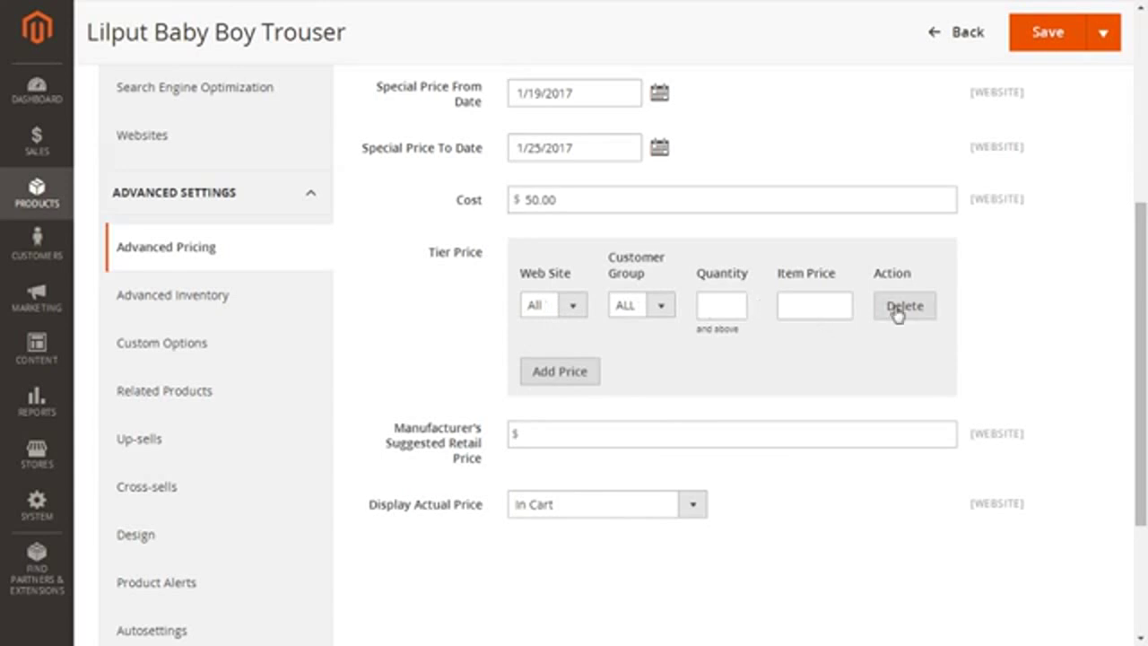
pyautogui.click(570, 309)
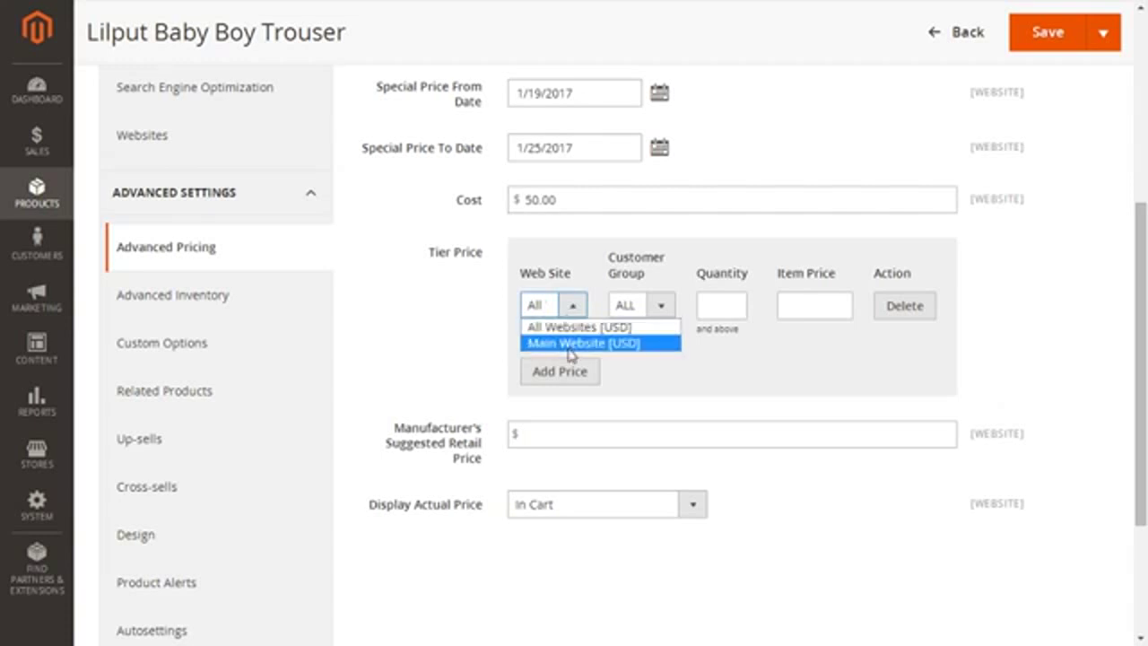
pyautogui.click(559, 328)
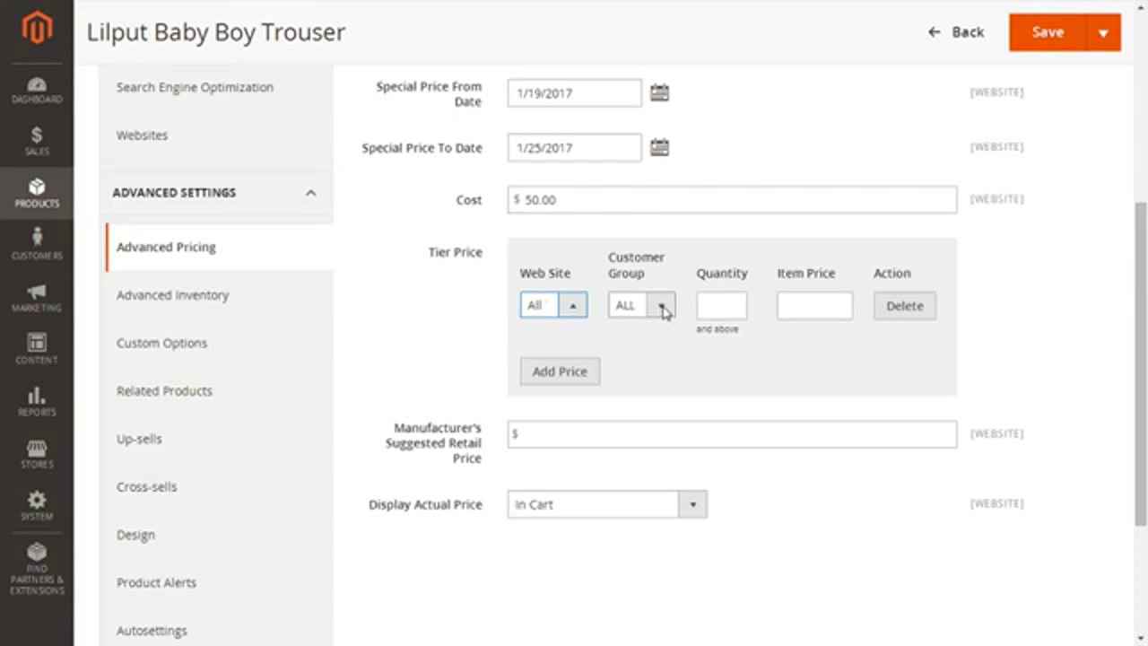
pyautogui.click(662, 308)
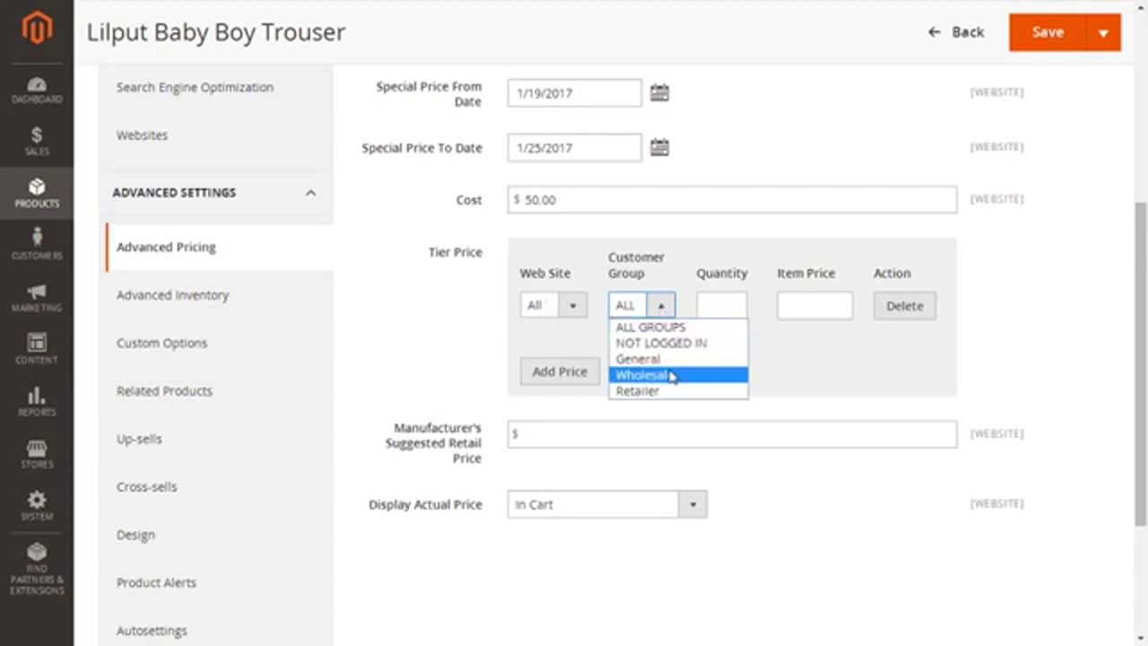
pyautogui.click(663, 346)
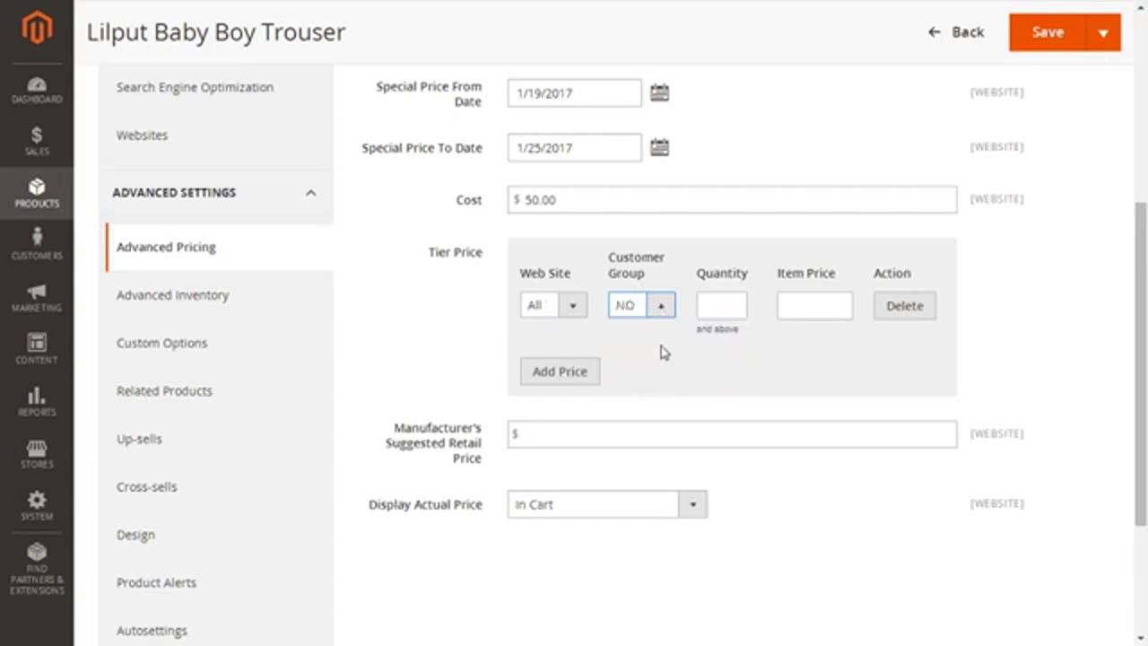
pyautogui.click(721, 310)
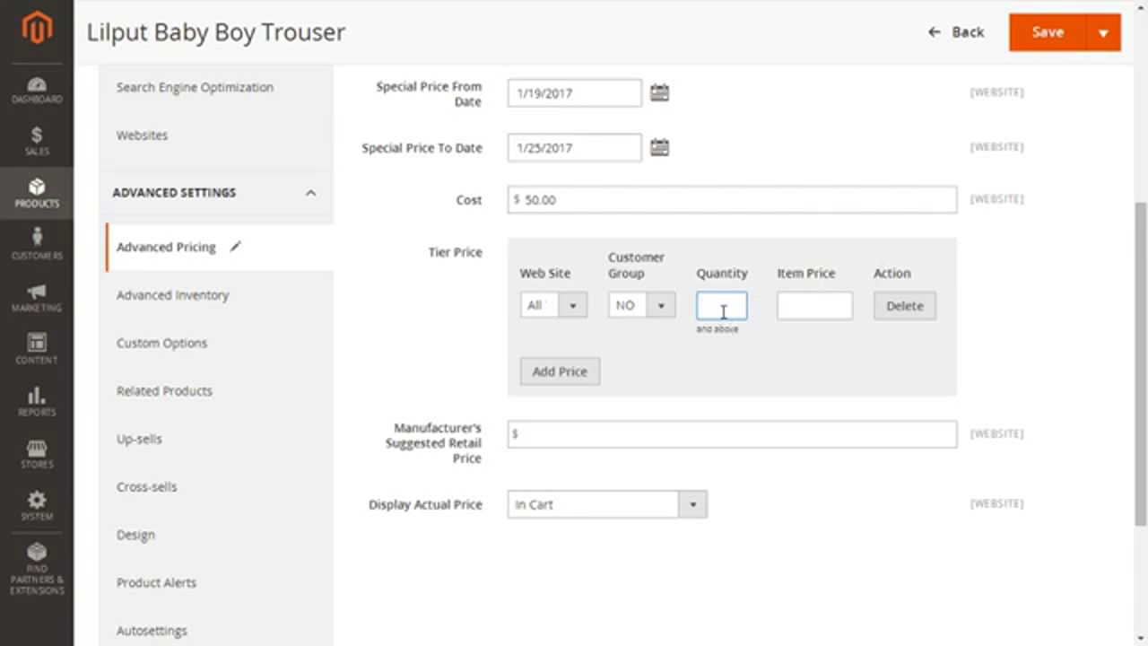
pyautogui.write('10')
pyautogui.click(818, 307)
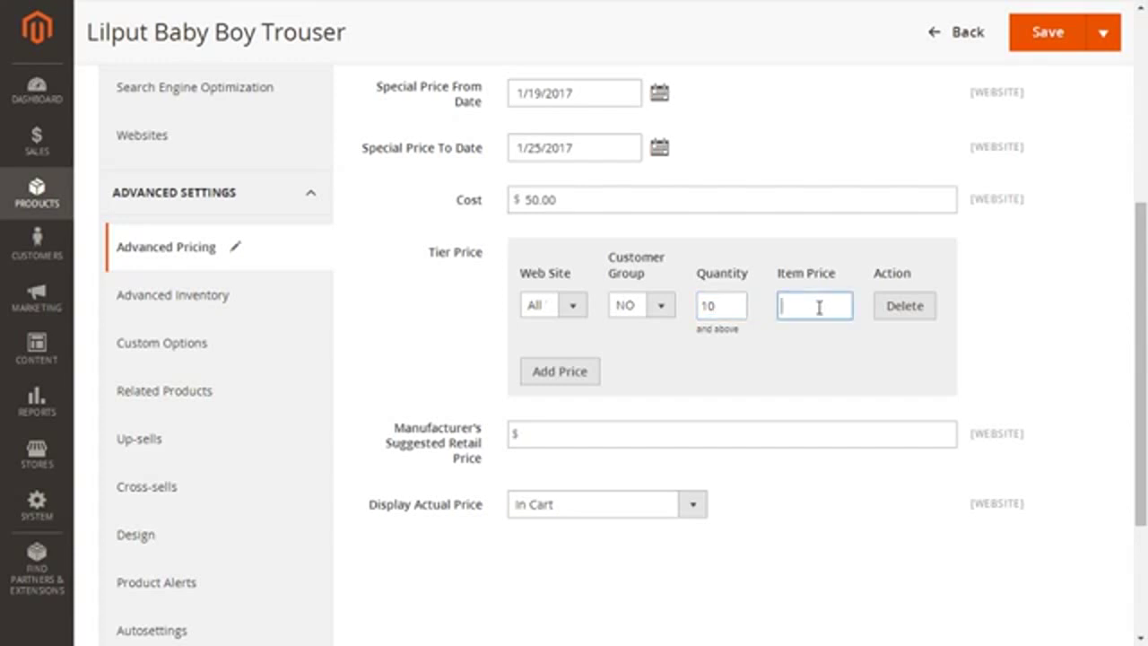
pyautogui.write('20.00')
# Step: Add a second tier-price row for the General customer group with quantity 20
pyautogui.click(555, 373)
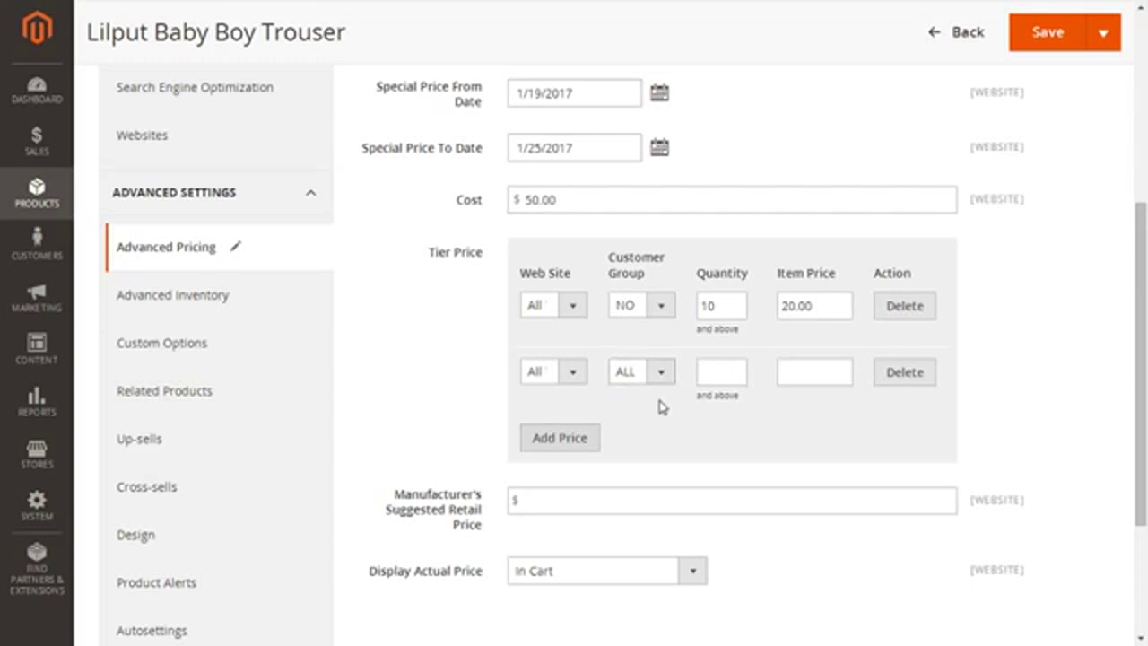
pyautogui.click(659, 373)
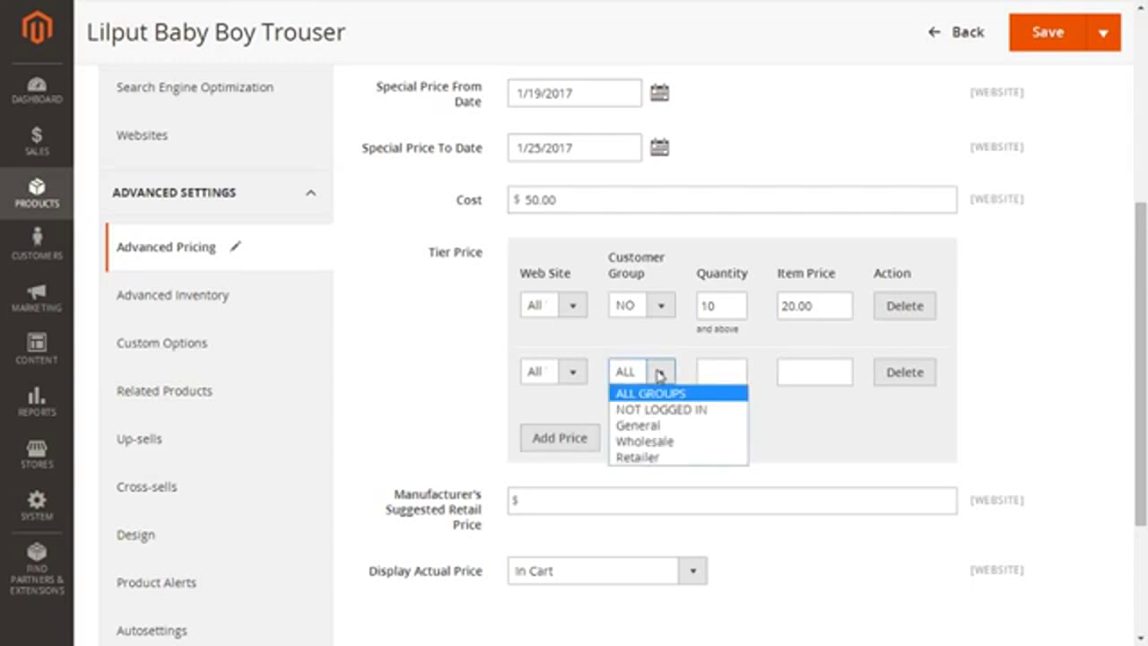
pyautogui.click(658, 427)
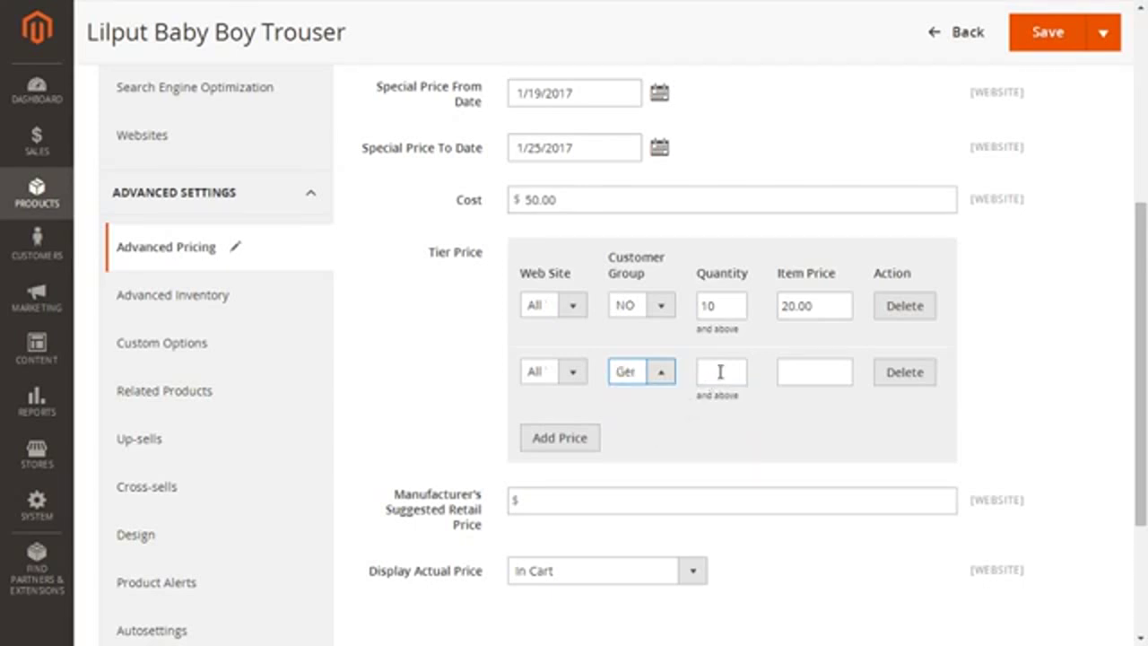
pyautogui.click(720, 371)
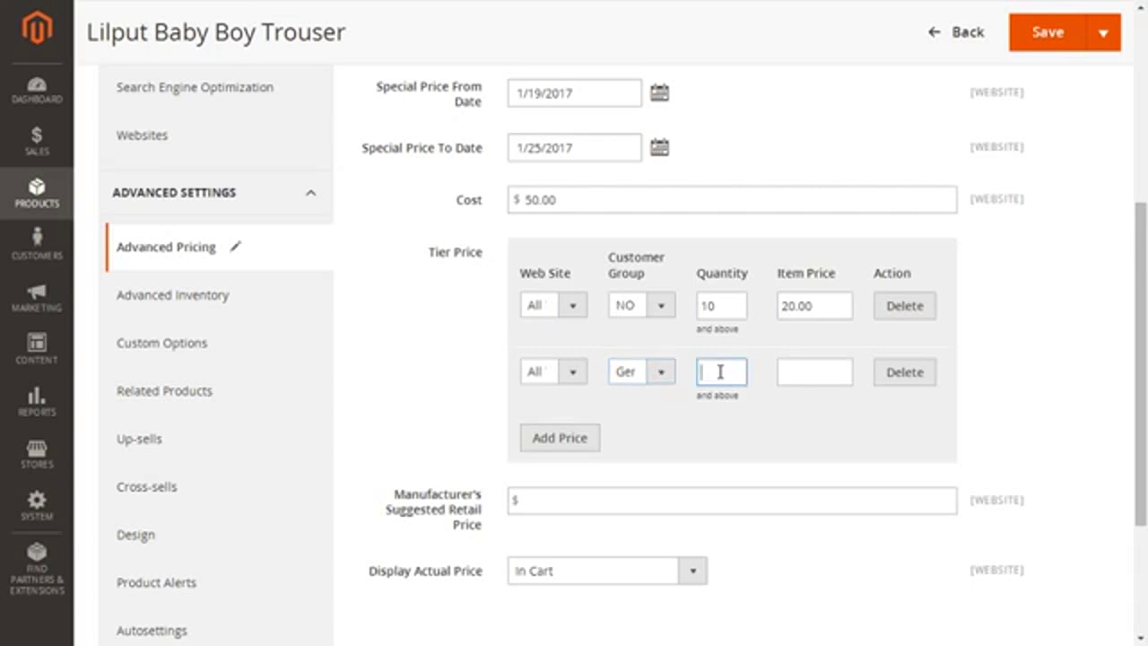
pyautogui.write('20')
# Step: Set the second tier's item price to 18.00 and save the product
pyautogui.click(839, 376)
pyautogui.write('25')
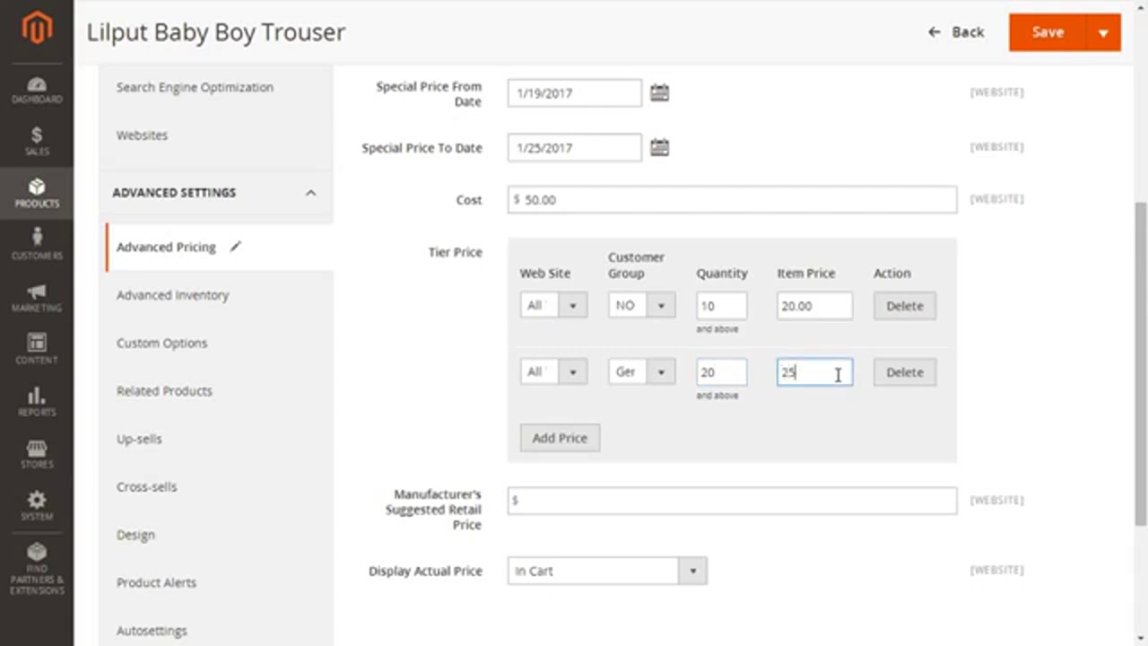
pyautogui.press('BackSpace')
pyautogui.press('BackSpace')
pyautogui.write('18')
pyautogui.click(713, 373)
pyautogui.moveTo(712, 373); pyautogui.dragTo(694, 377)
pyautogui.moveTo(816, 372); pyautogui.dragTo(780, 373)
pyautogui.click(719, 374)
pyautogui.click(822, 366)
pyautogui.write('.00')
pyautogui.click(1043, 42)
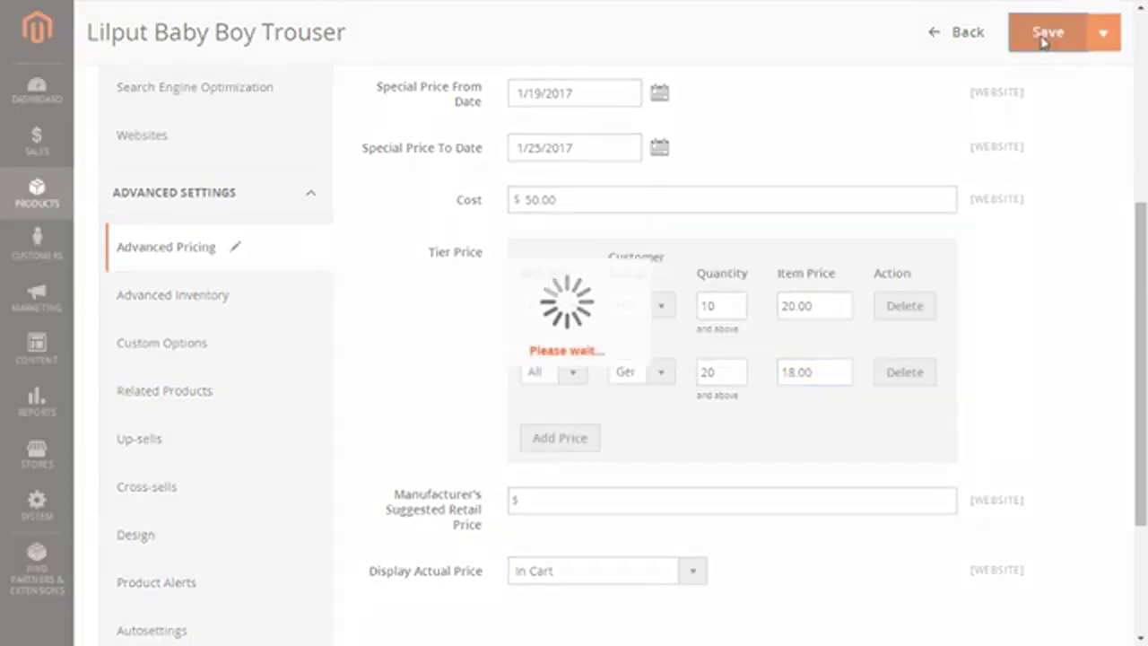
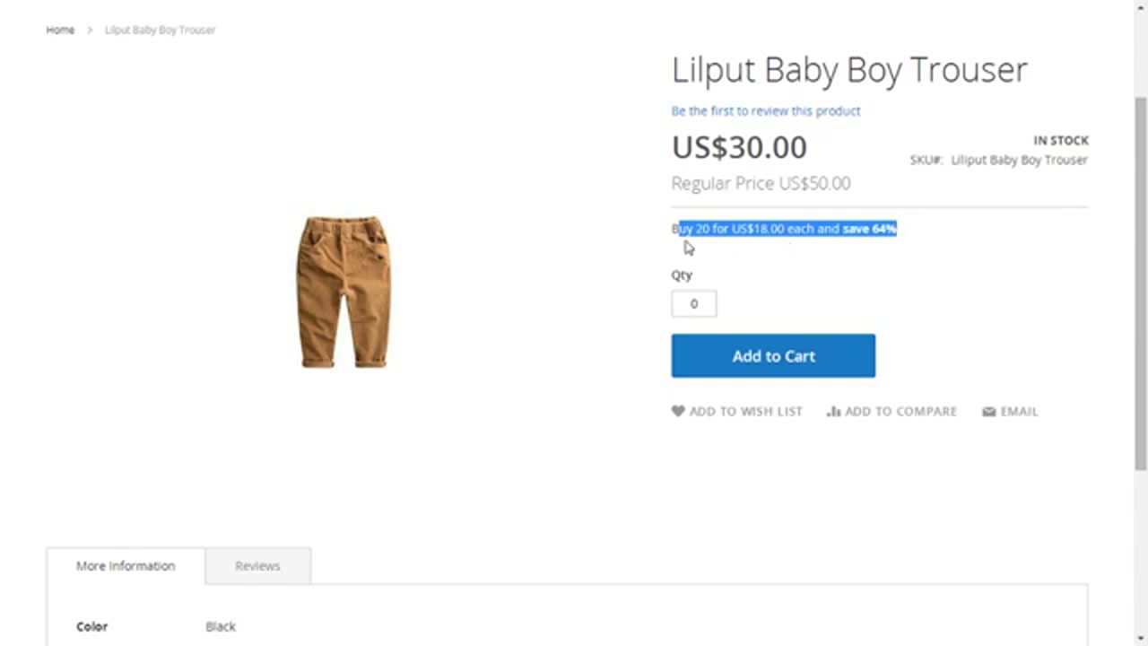
# Step: Highlight the buy-20 tier price message and switch the browser to full screen
pyautogui.moveTo(674, 229); pyautogui.dragTo(899, 226)
pyautogui.moveTo(1143, 260); pyautogui.dragTo(1143, 190)
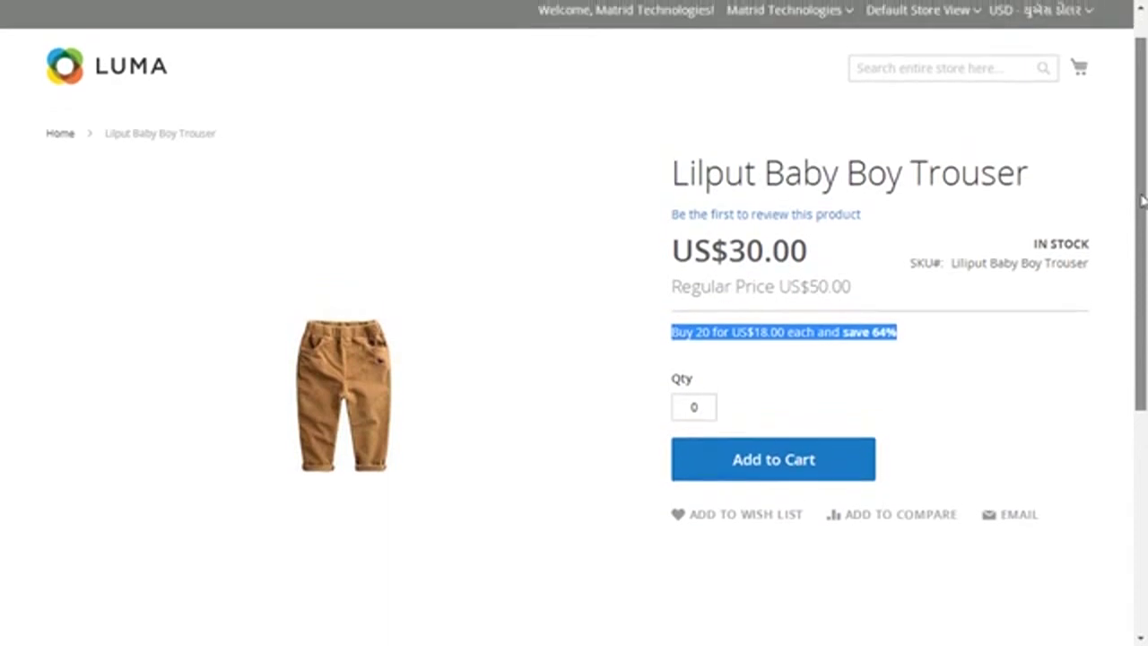
pyautogui.press('F11')
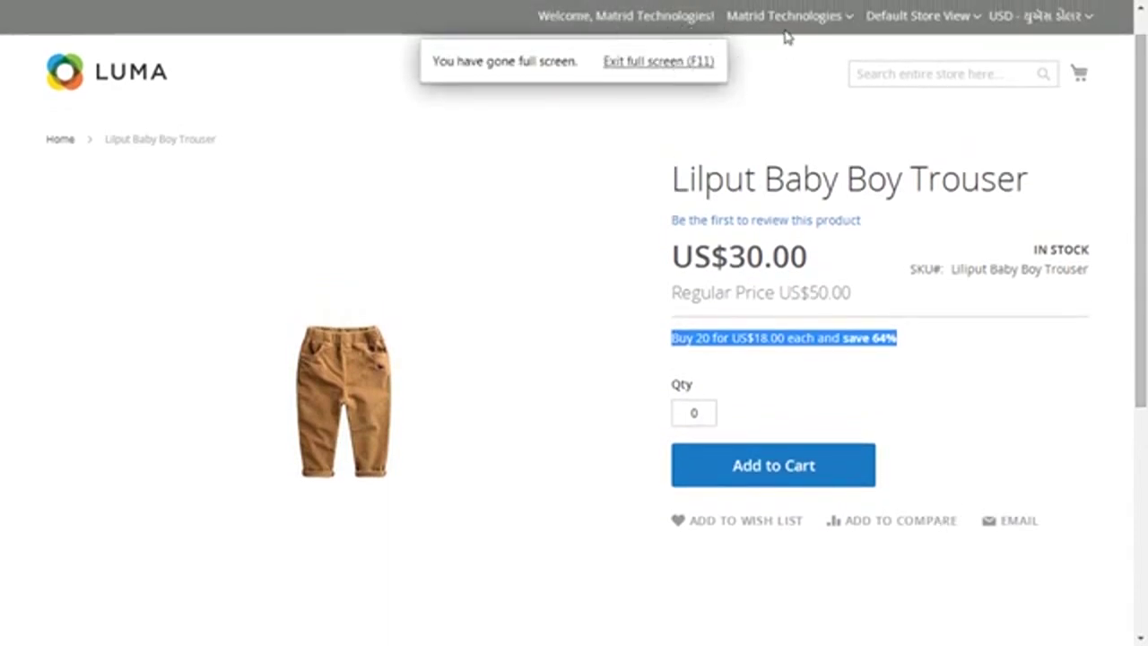
# Step: Sign out of the customer account from the header account dropdown
pyautogui.click(819, 18)
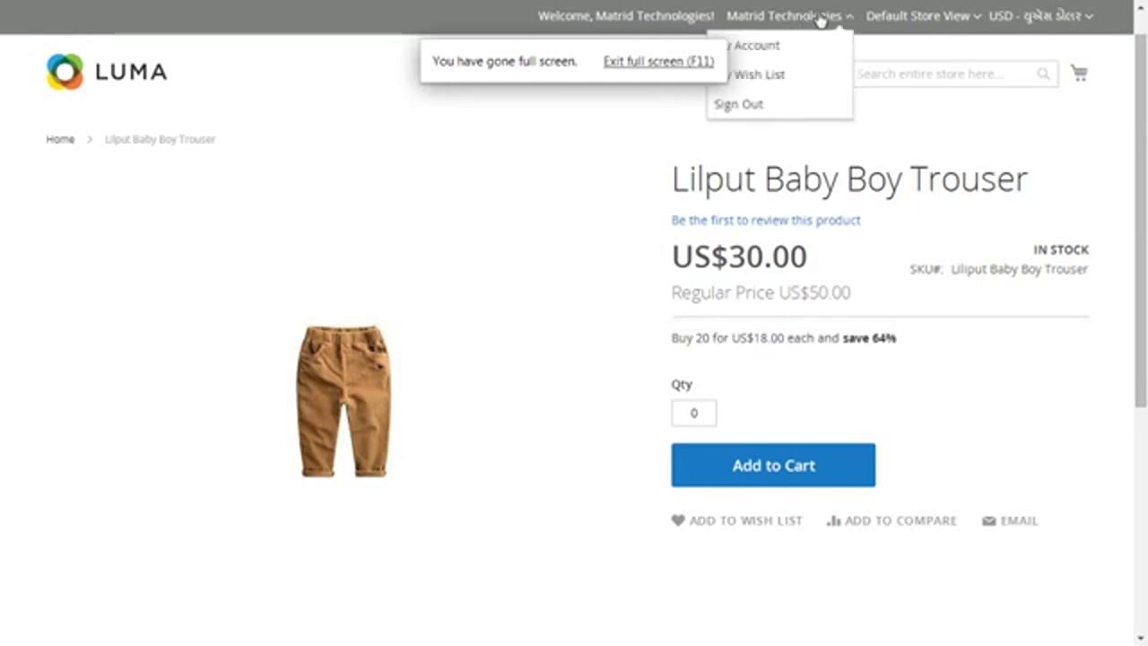
pyautogui.click(768, 109)
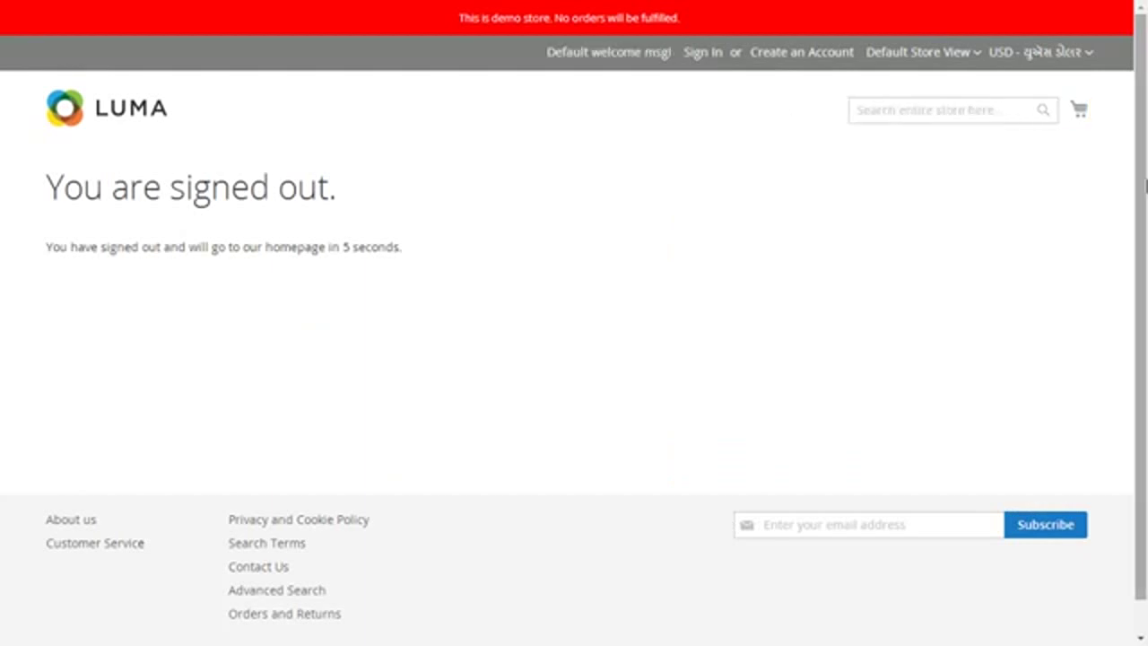
pyautogui.scroll(-1, 1145, 186)
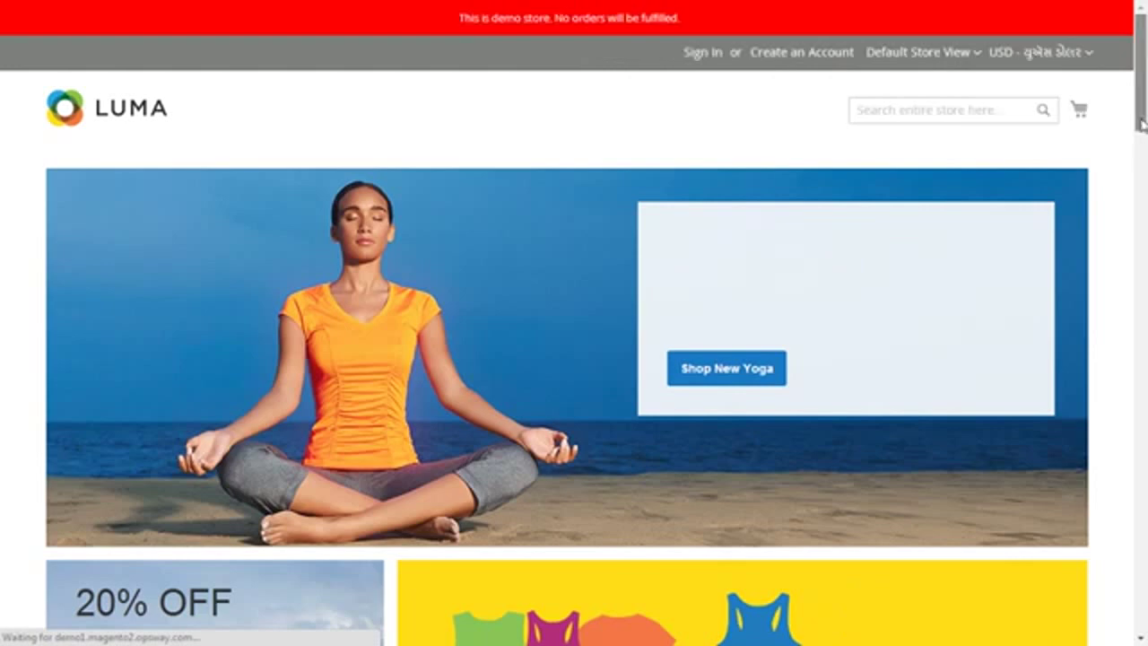
# Step: Search the store for 'Lilliput Baby Boy Trouser' as a guest
pyautogui.scroll(-1, 1145, 146)
pyautogui.click(1003, 34)
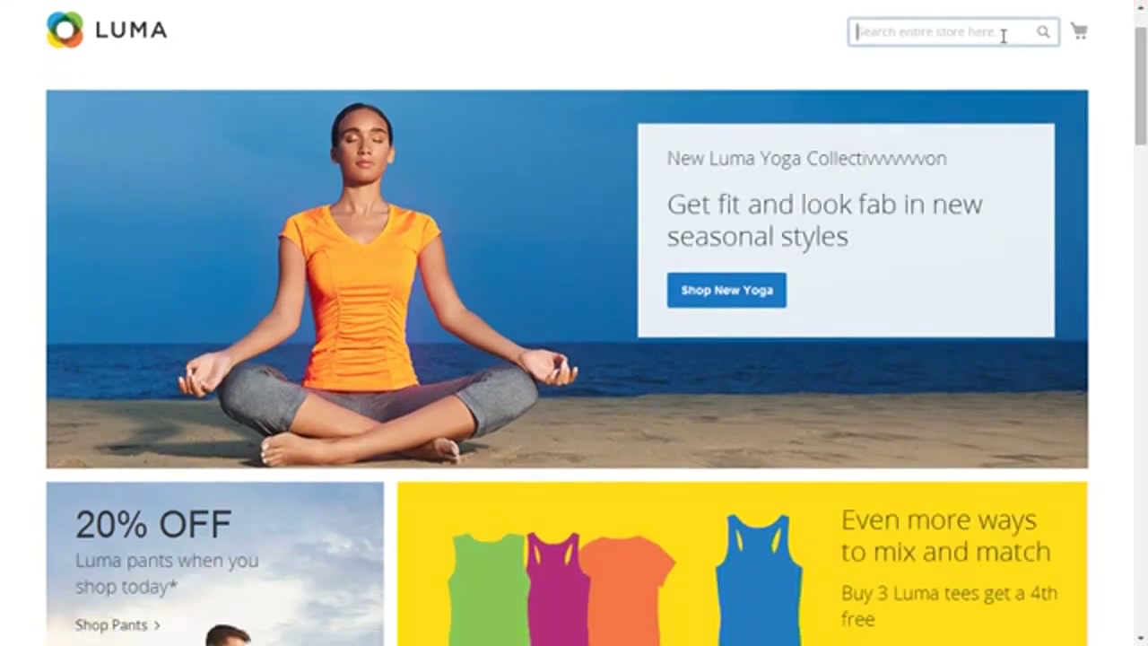
pyautogui.write('L')
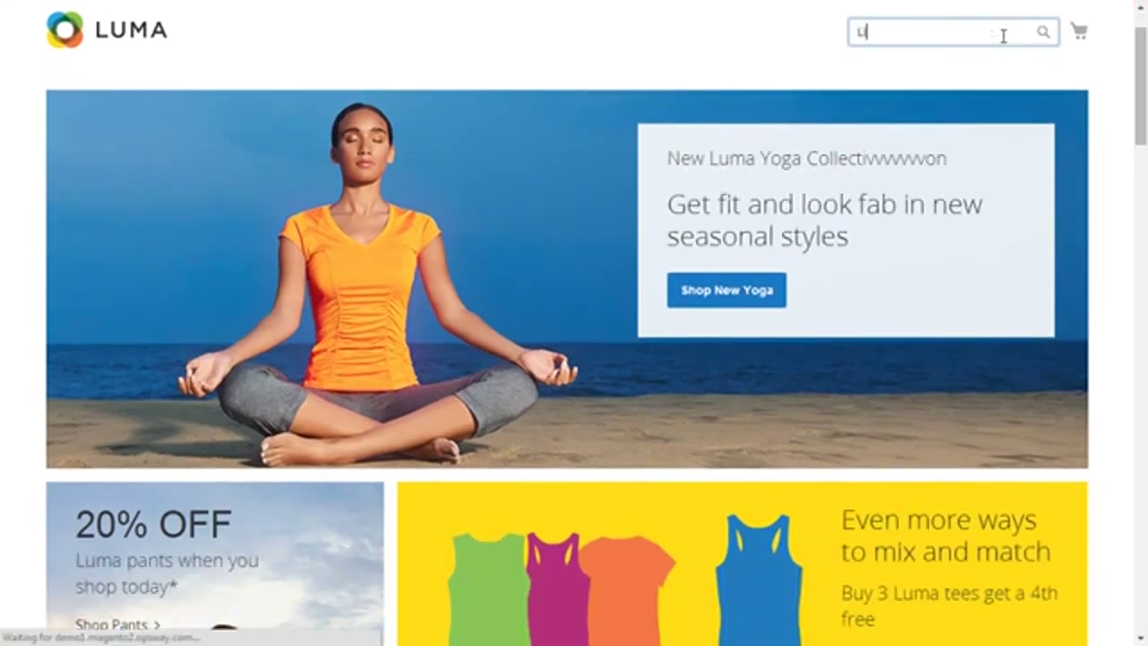
pyautogui.write('illiput Ba')
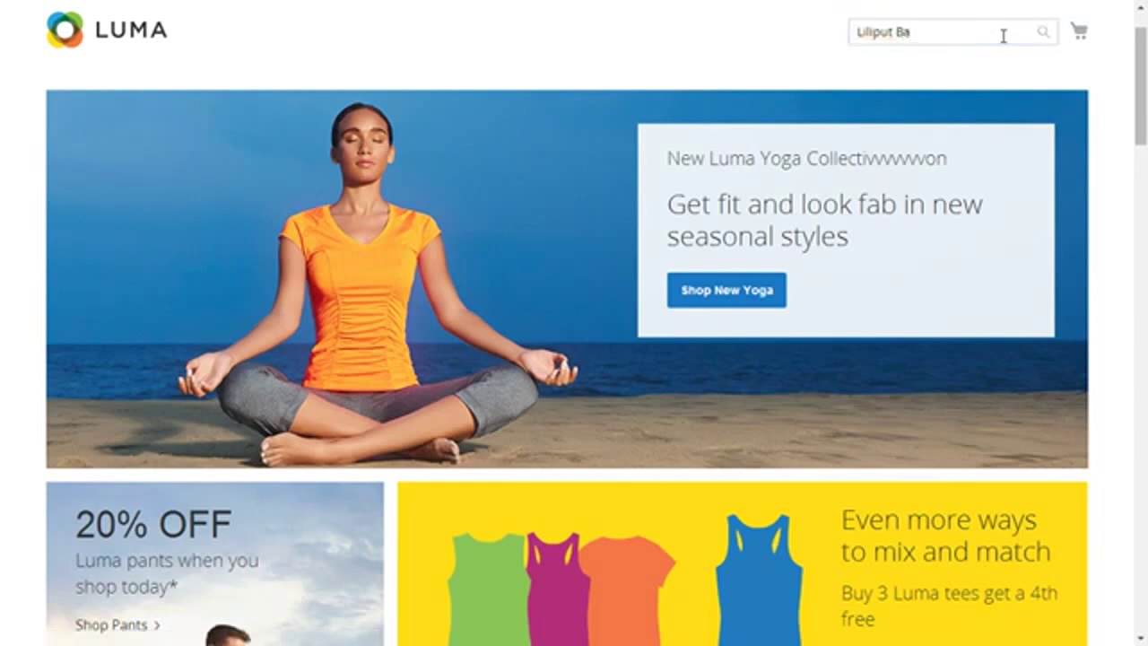
pyautogui.scroll(-6, 1003, 34)
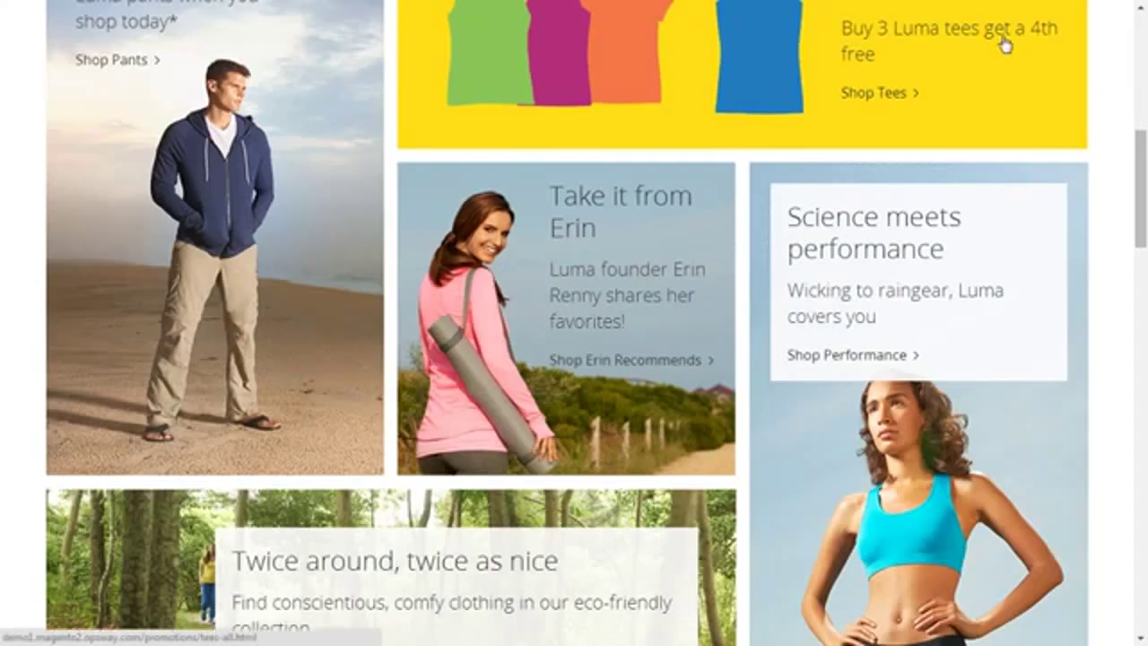
pyautogui.click(1142, 65)
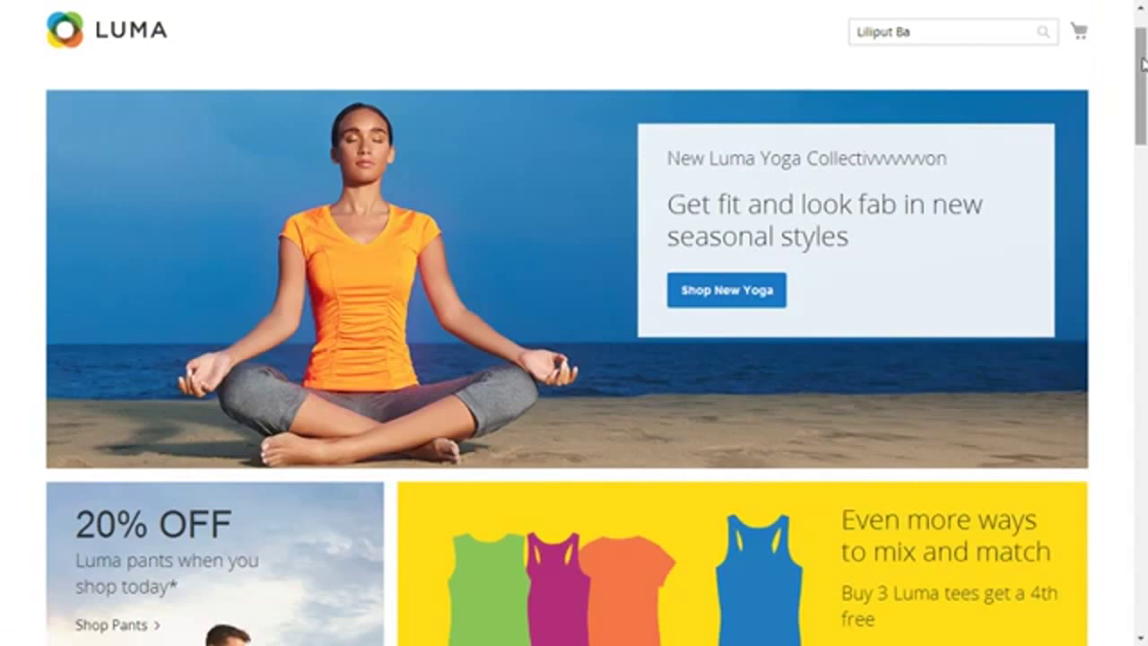
pyautogui.click(952, 32)
pyautogui.write('by Boy')
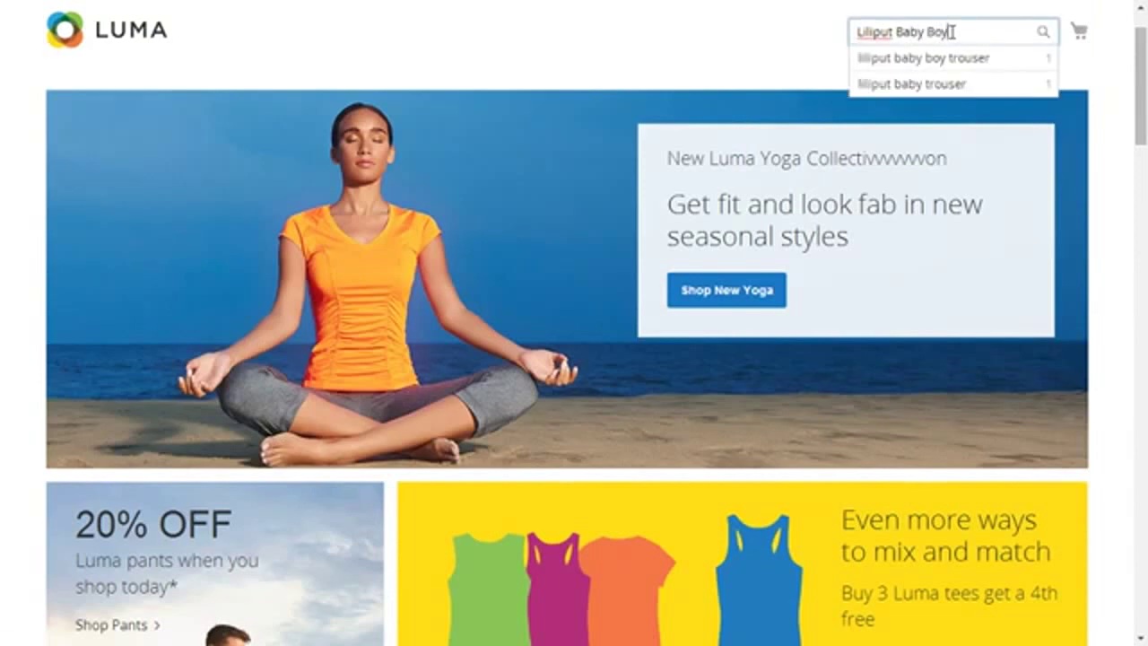
pyautogui.write(' Trouser')
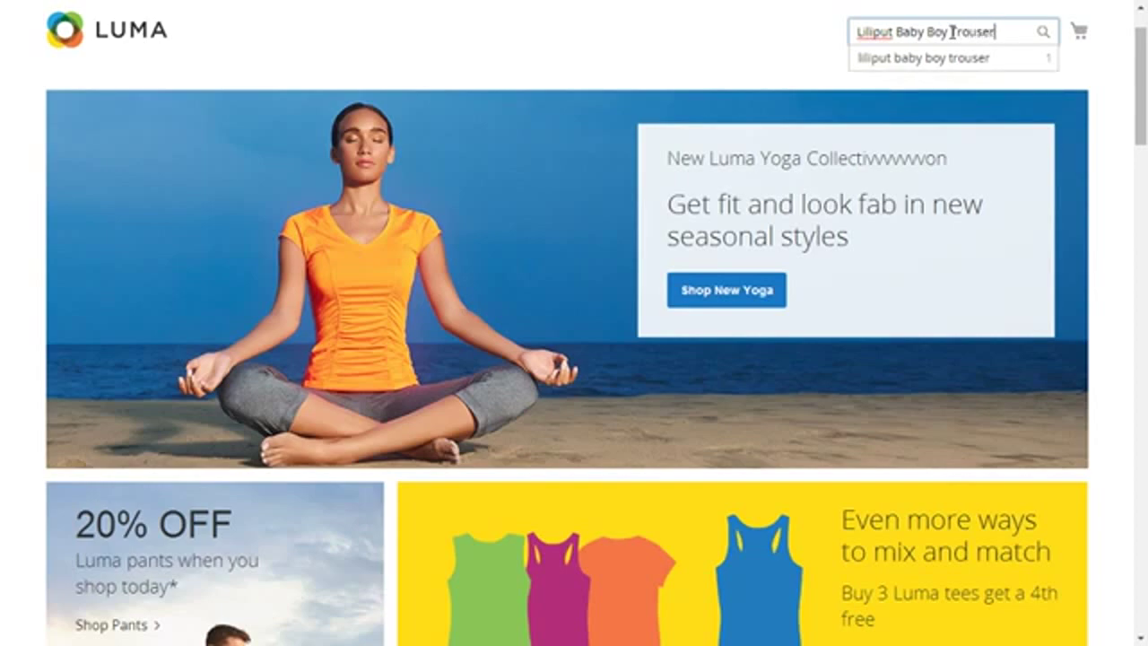
pyautogui.press('Return')
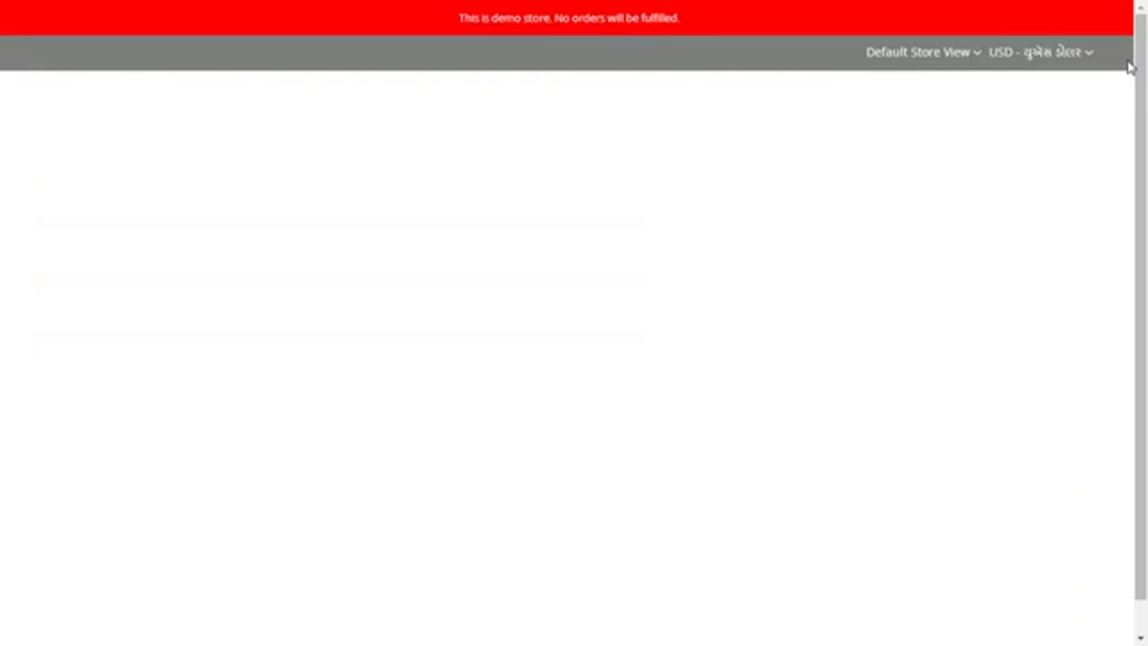
# Step: Open the Lilput Baby Boy Trouser product page from the search results
pyautogui.scroll(-1, 589, 263)
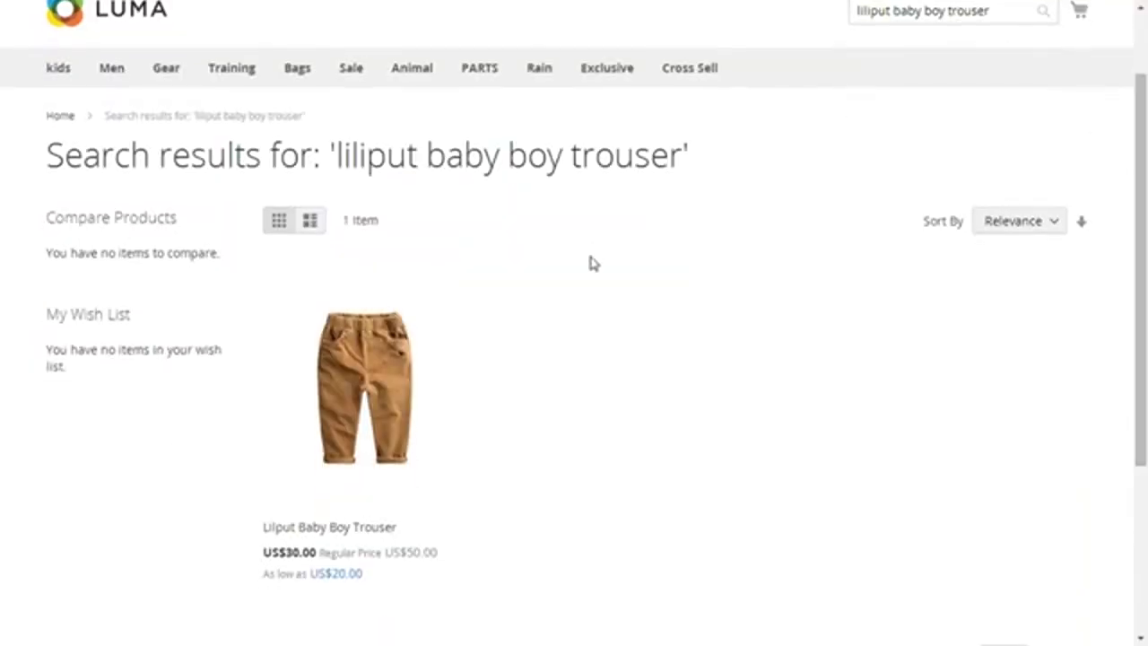
pyautogui.click(361, 377)
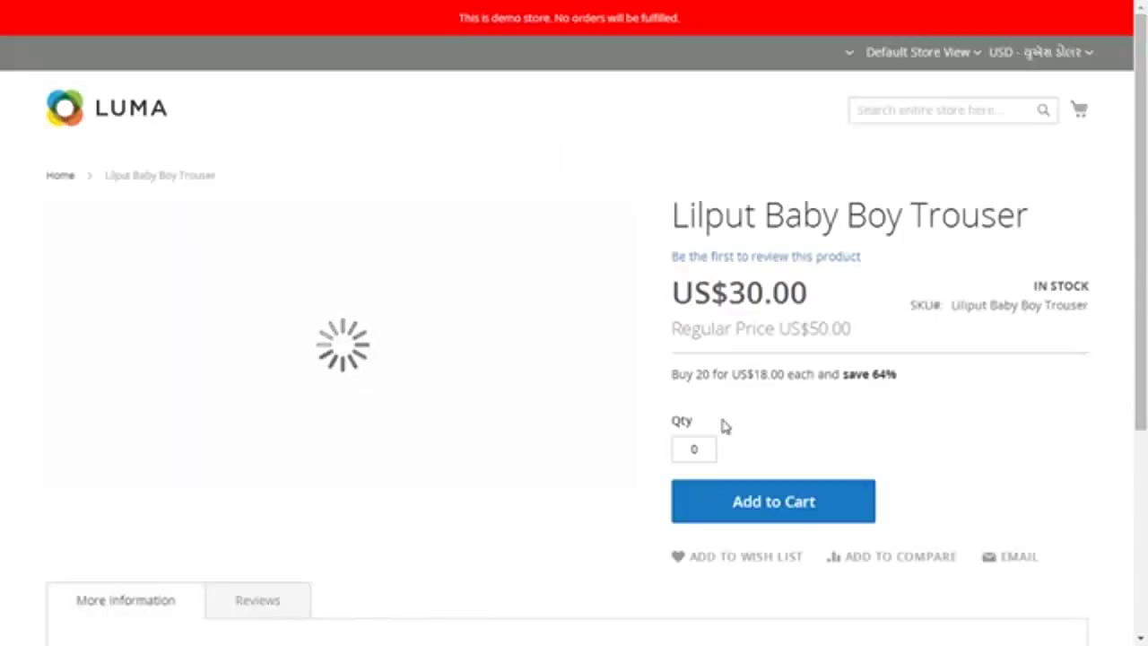
pyautogui.moveTo(1144, 280); pyautogui.dragTo(1144, 330)
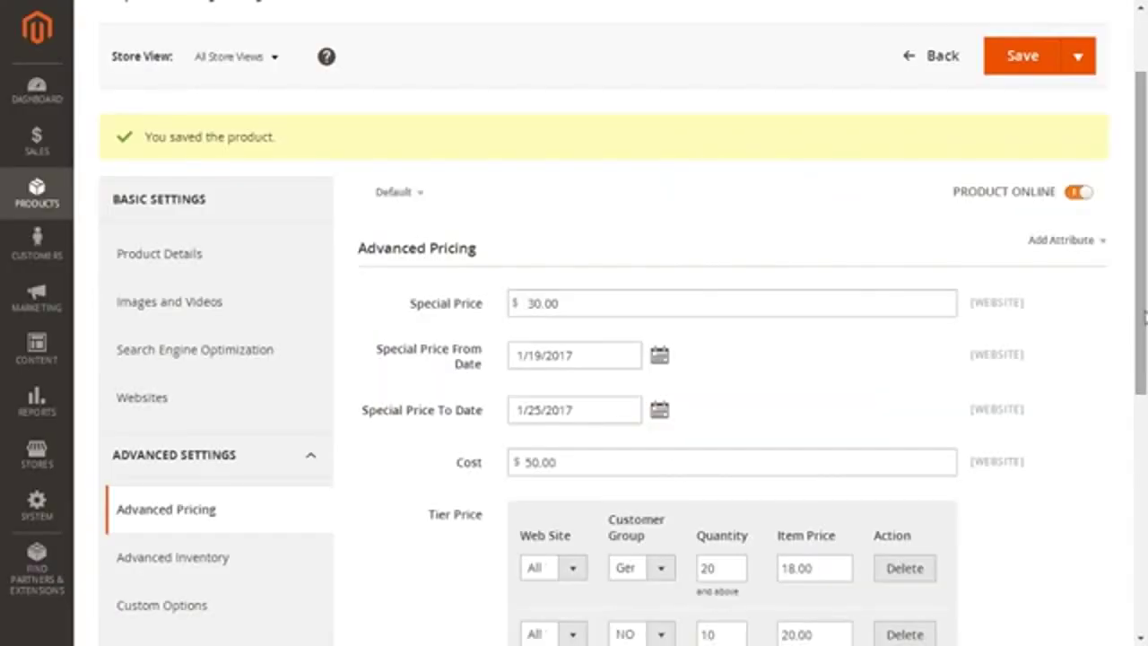
# Step: Scroll to the Tier Price table and delete the General tier row
pyautogui.moveTo(1144, 318); pyautogui.dragTo(1144, 453)
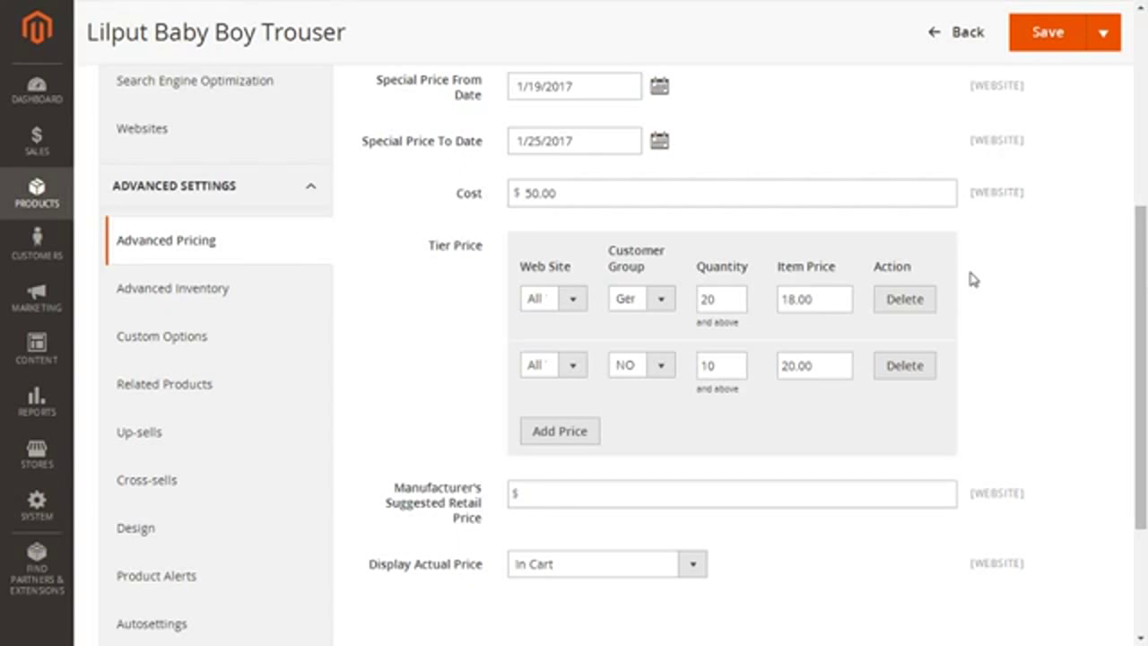
pyautogui.click(907, 302)
# Step: Delete the remaining tier row and add a new tier for NOT LOGGED IN customers
pyautogui.click(906, 301)
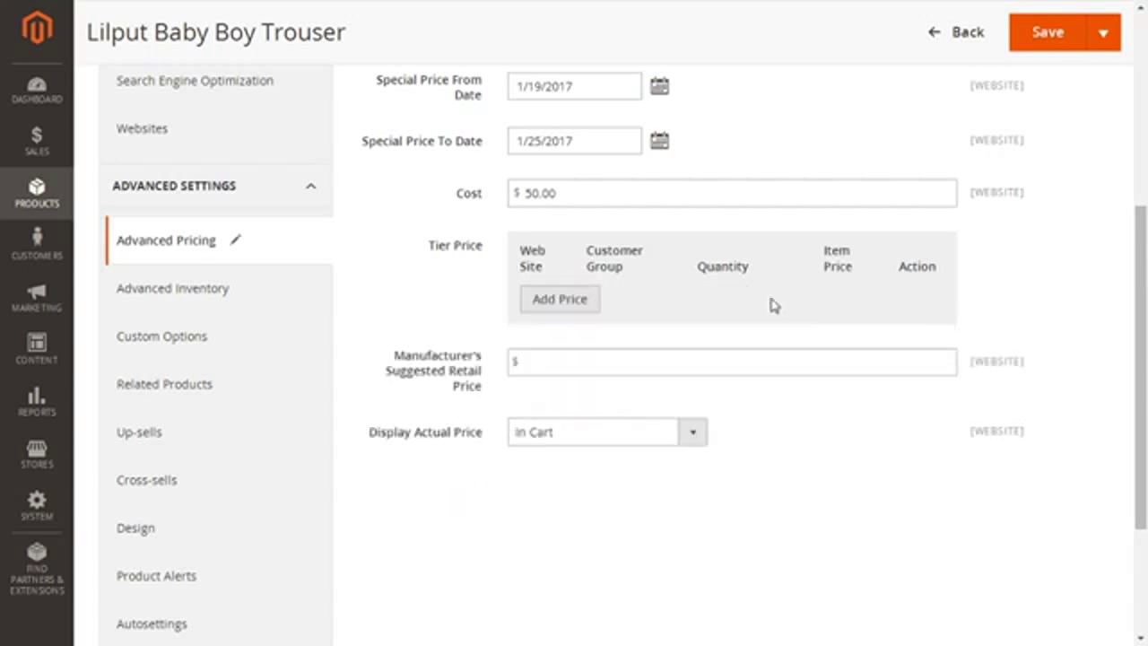
pyautogui.click(552, 301)
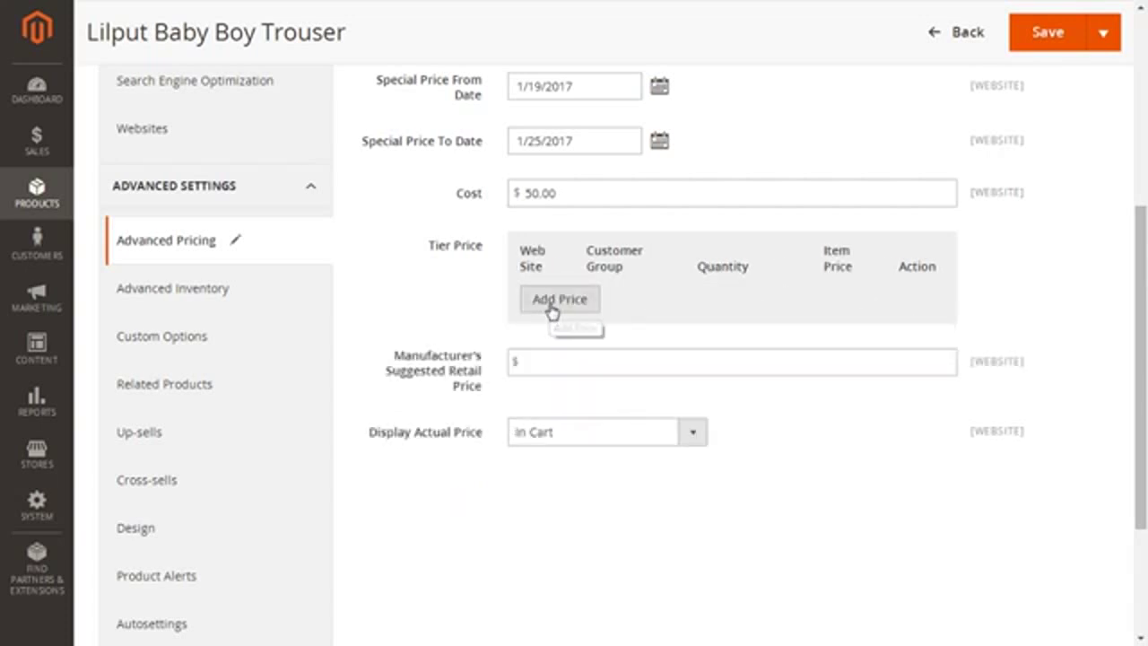
pyautogui.click(574, 302)
pyautogui.click(574, 302)
pyautogui.click(661, 305)
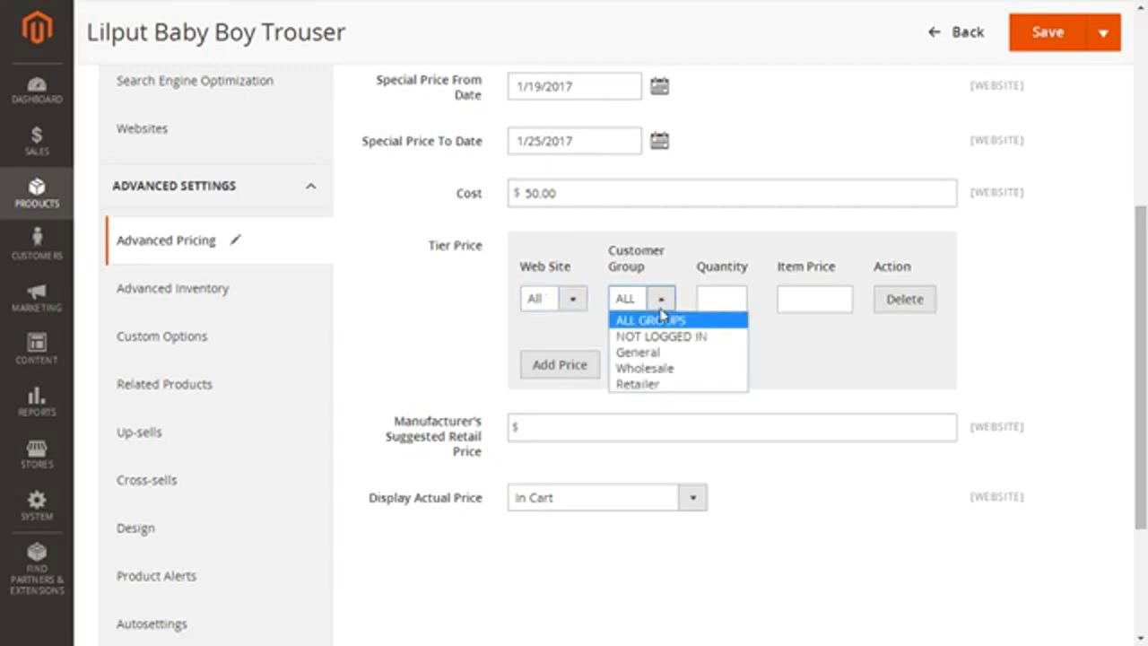
pyautogui.click(669, 337)
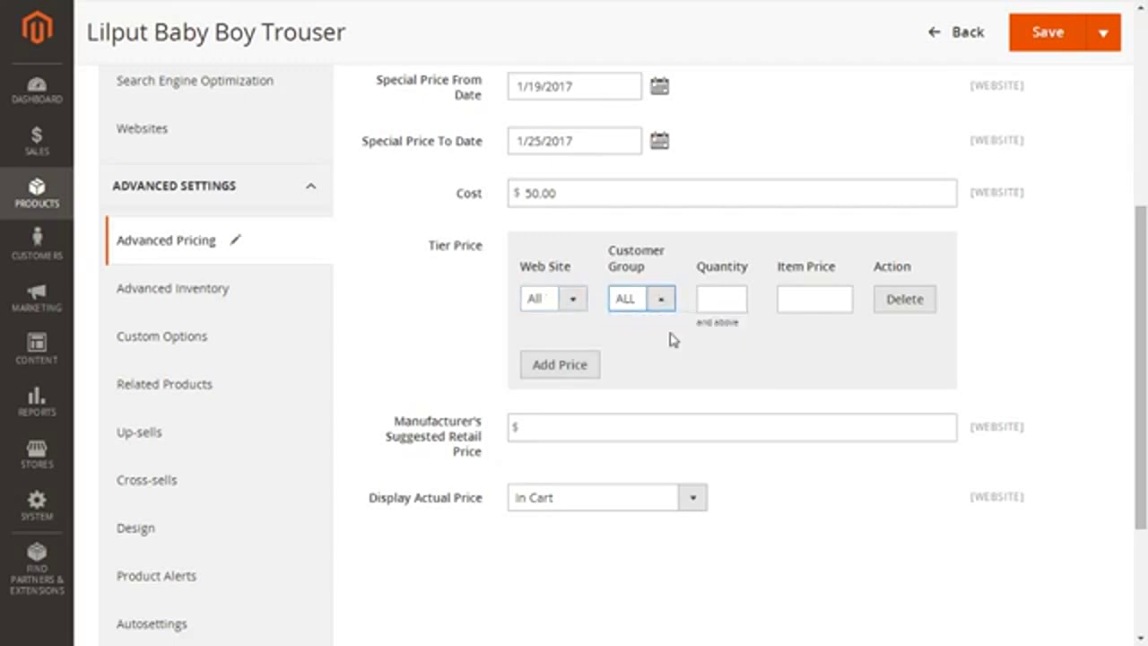
# Step: Give the NOT LOGGED IN tier quantity 1 and item price 45.00, then add a second row
pyautogui.click(728, 299)
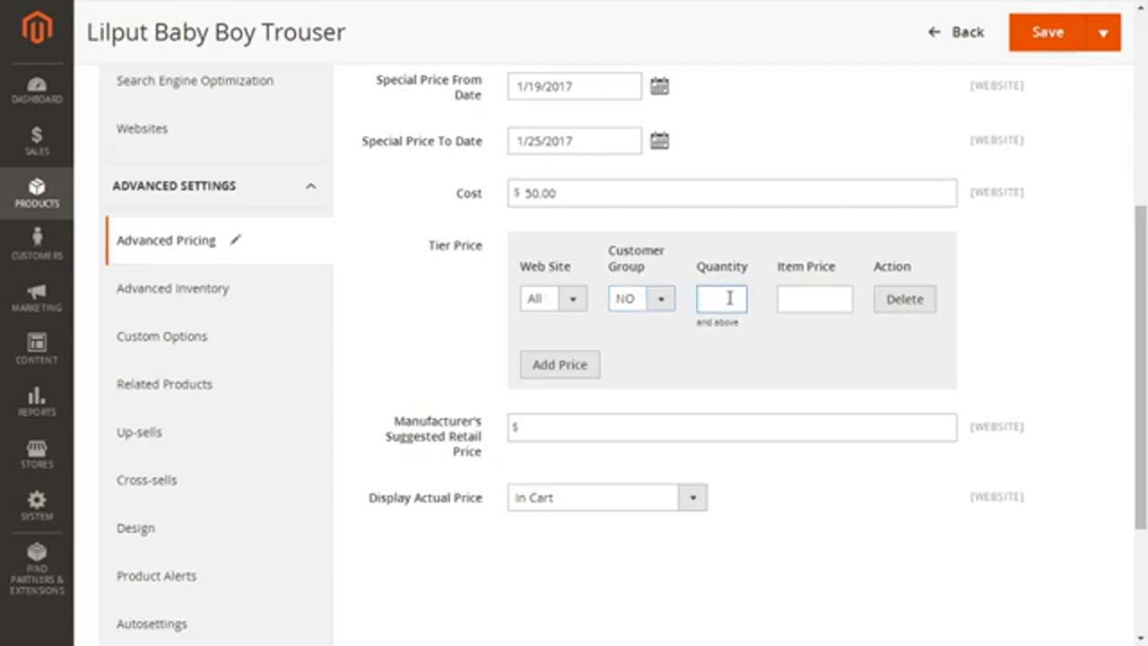
pyautogui.write('1111')
pyautogui.press('BackSpace')
pyautogui.press('BackSpace')
pyautogui.press('BackSpace')
pyautogui.click(814, 307)
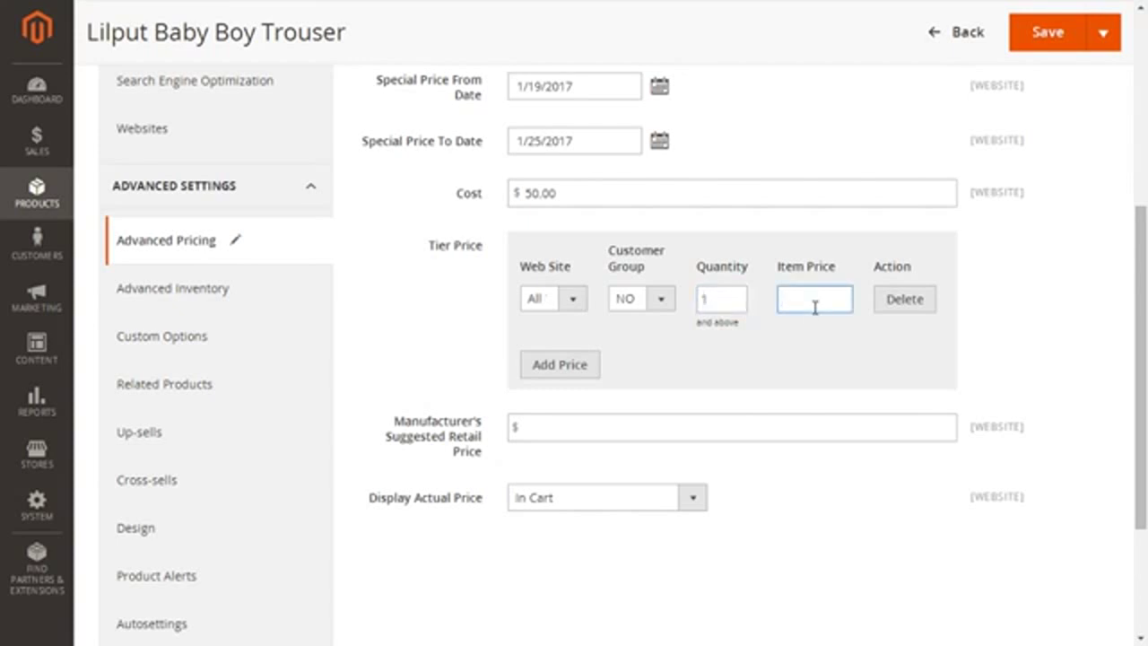
pyautogui.write('45.00')
pyautogui.click(559, 367)
# Step: Set the second tier row to the General group, quantity 1, item price 40.00
pyautogui.click(661, 365)
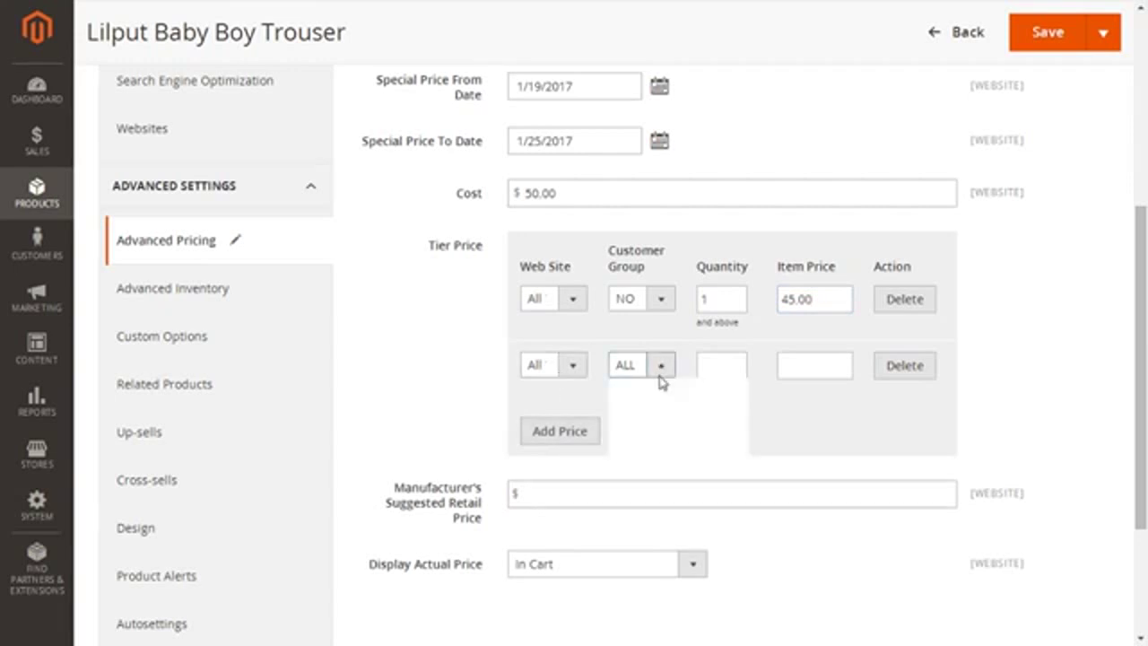
pyautogui.click(644, 418)
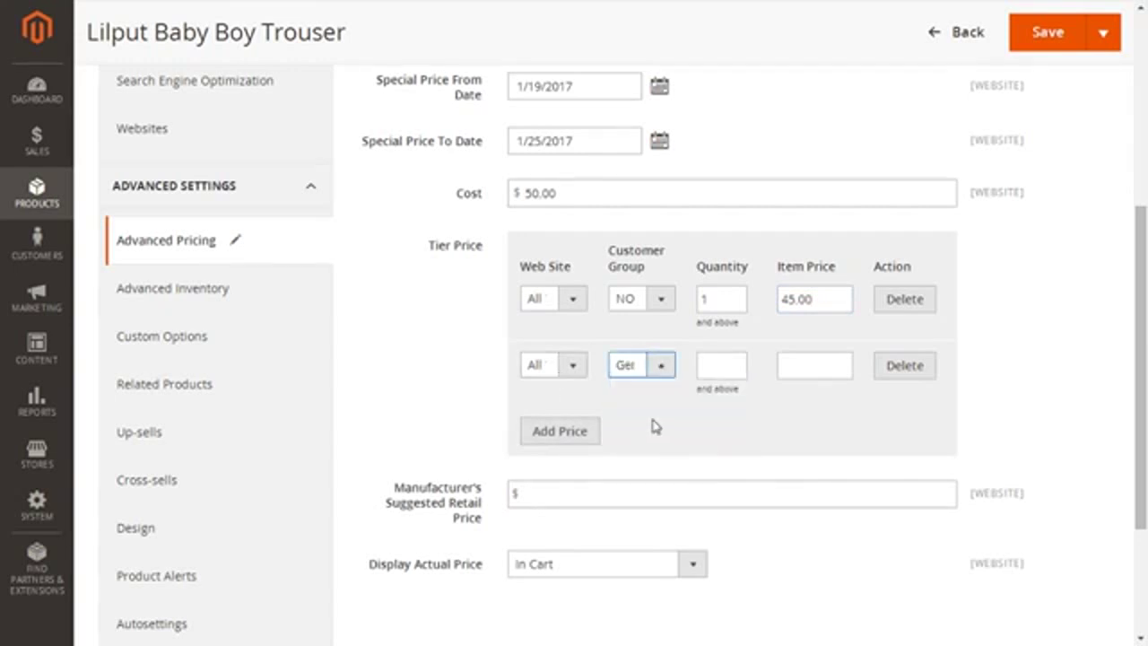
pyautogui.click(722, 368)
pyautogui.write('1')
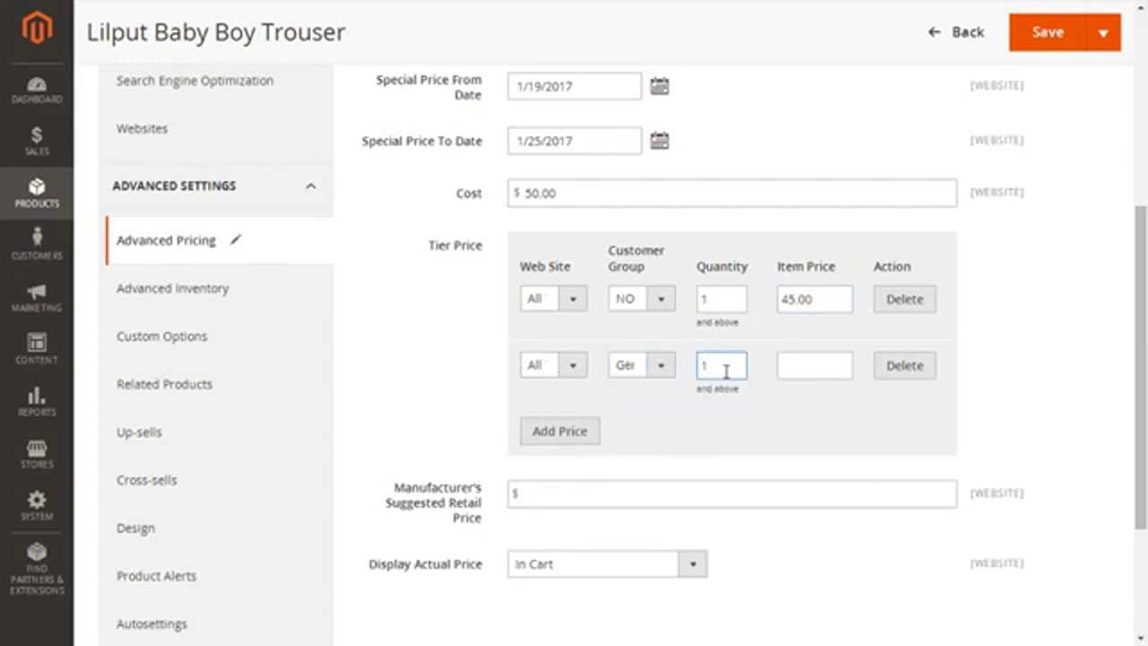
pyautogui.click(826, 368)
pyautogui.write('40.00')
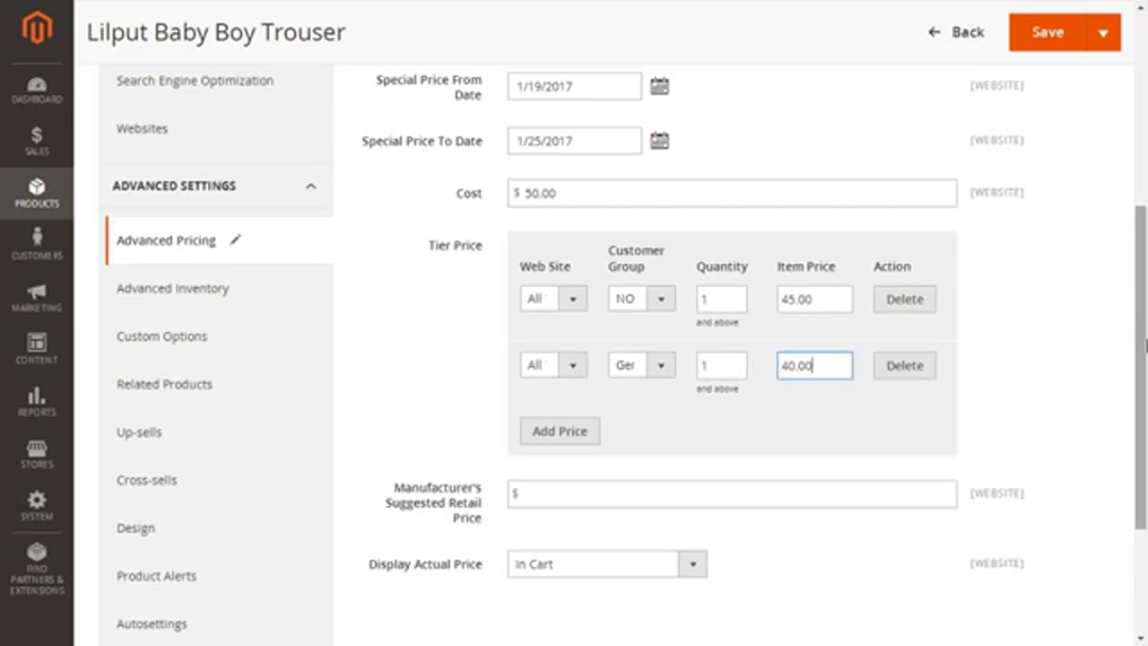
pyautogui.scroll(1, 1145, 337)
pyautogui.scroll(2, 1145, 337)
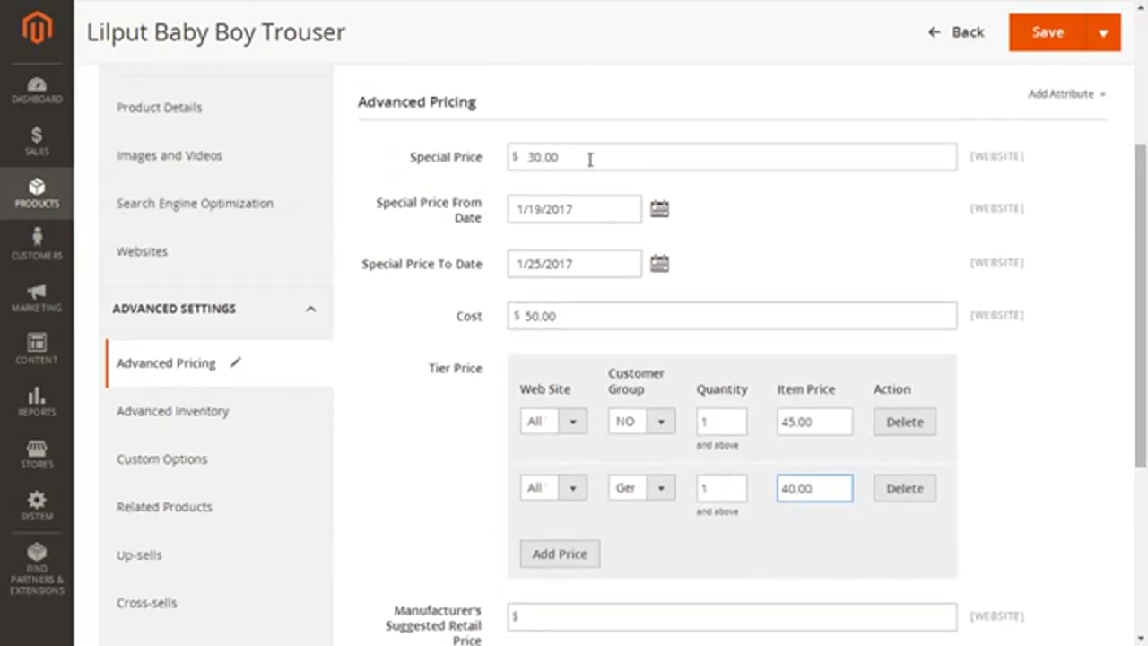
# Step: Clear the 30.00 special price, the 50.00 cost, and the special price start and end dates
pyautogui.moveTo(590, 157); pyautogui.dragTo(527, 158)
pyautogui.press('BackSpace')
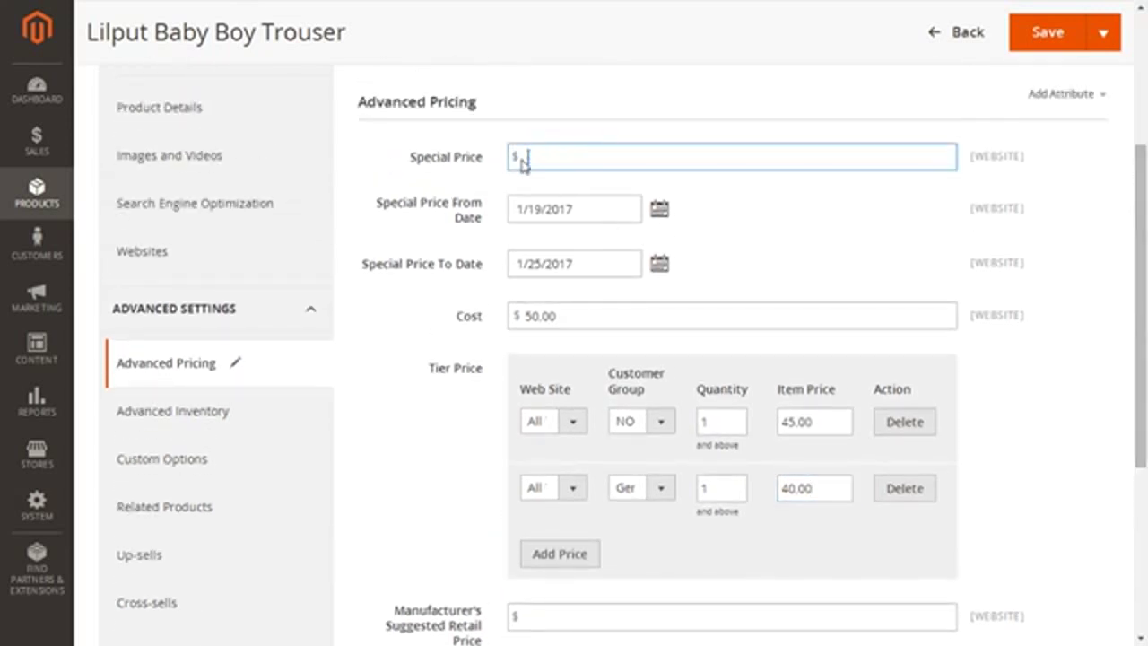
pyautogui.moveTo(584, 315); pyautogui.dragTo(502, 323)
pyautogui.press('BackSpace')
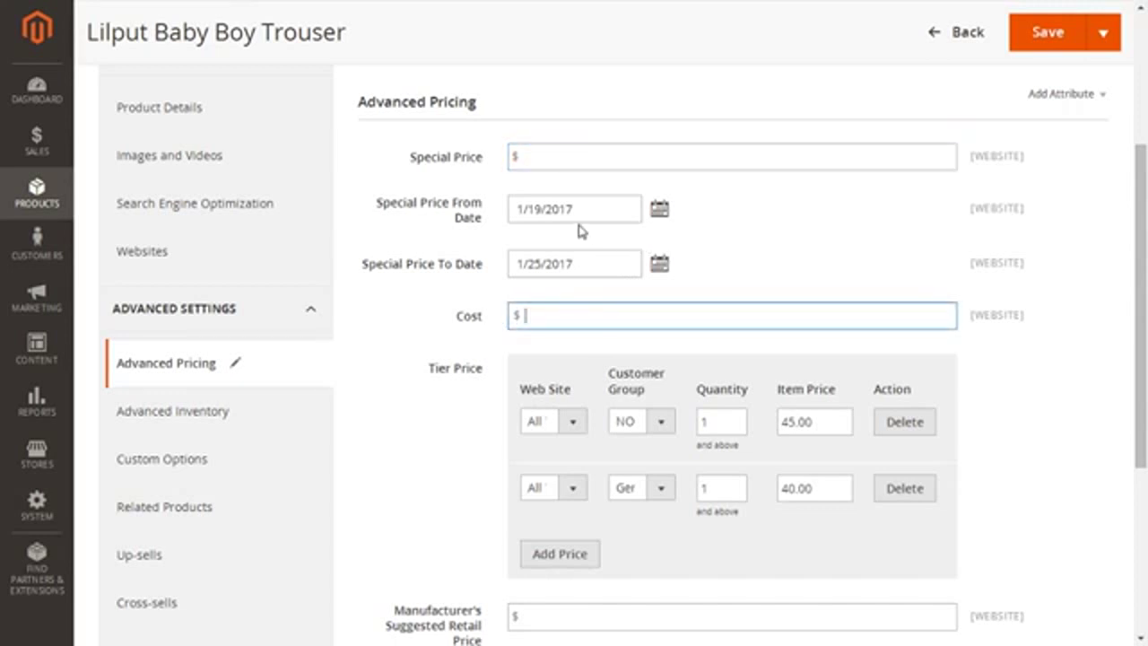
pyautogui.moveTo(585, 212); pyautogui.dragTo(488, 232)
pyautogui.press('BackSpace')
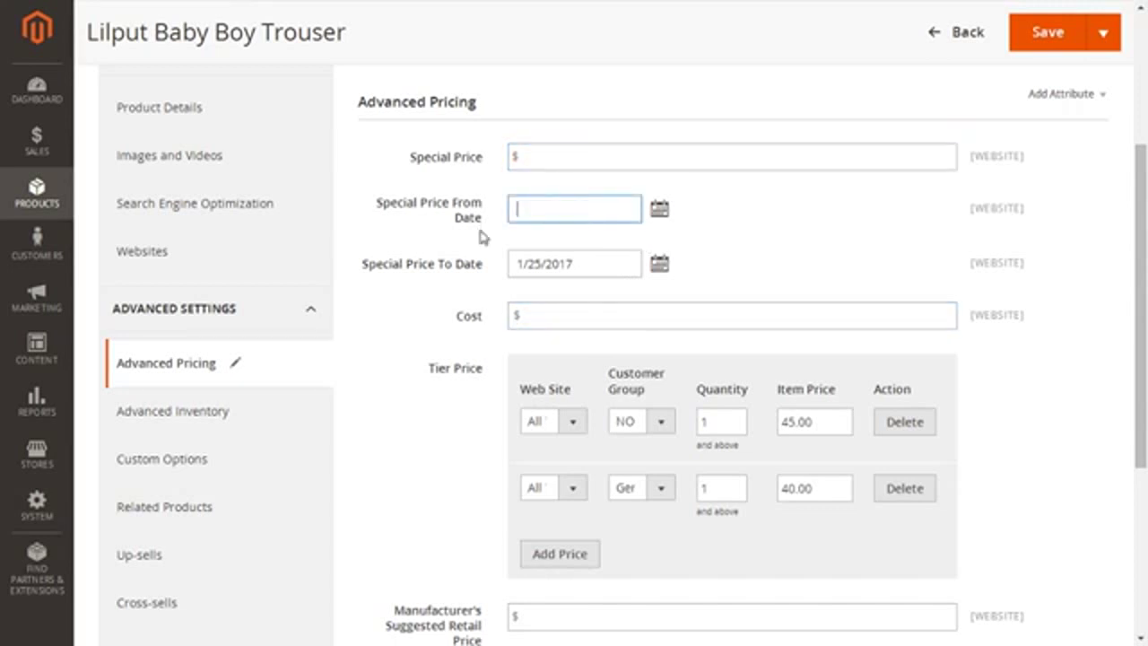
pyautogui.moveTo(571, 267); pyautogui.dragTo(516, 271)
pyautogui.press('BackSpace')
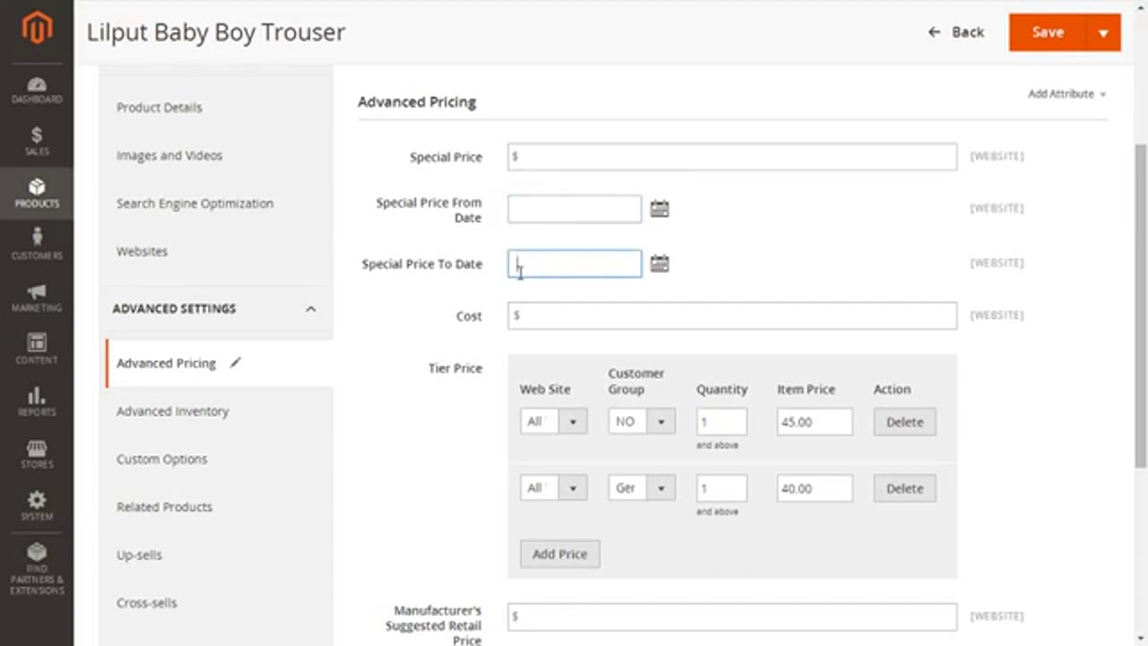
# Step: Save the product and check the saved tier prices
pyautogui.moveTo(1144, 390); pyautogui.dragTo(1145, 412)
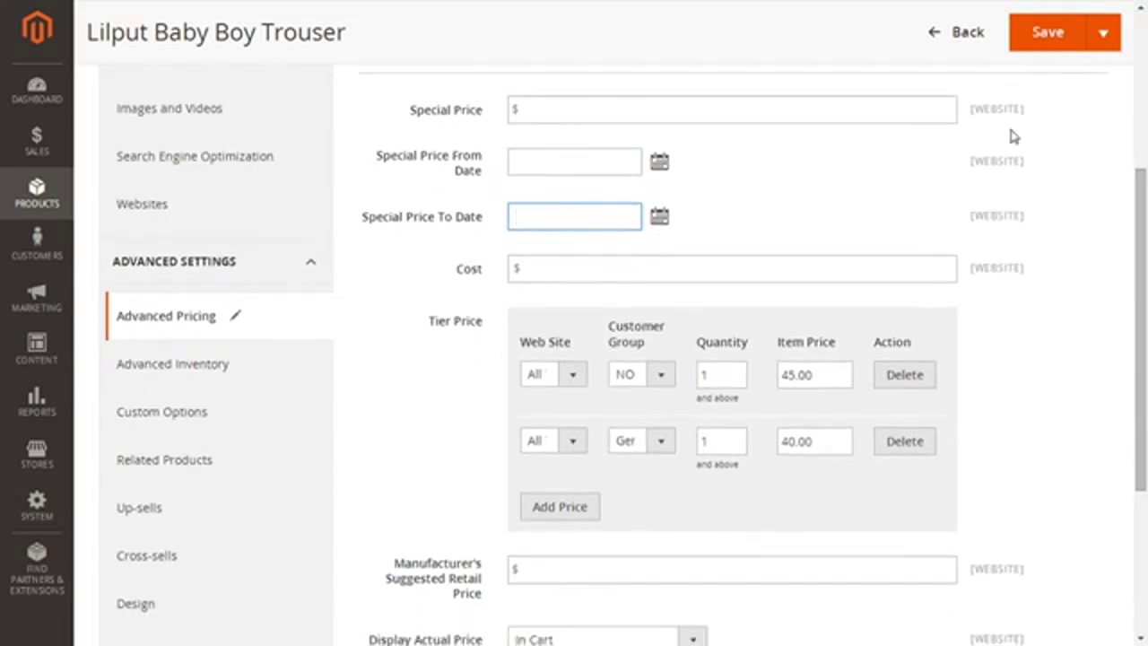
pyautogui.click(1041, 47)
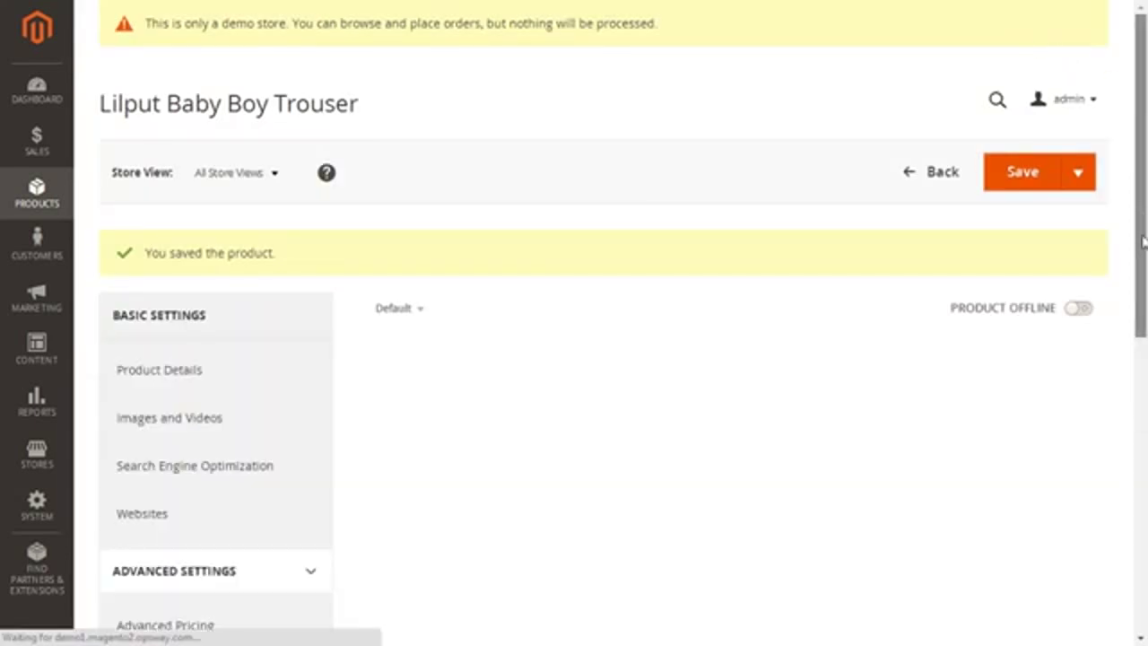
pyautogui.click(1143, 345)
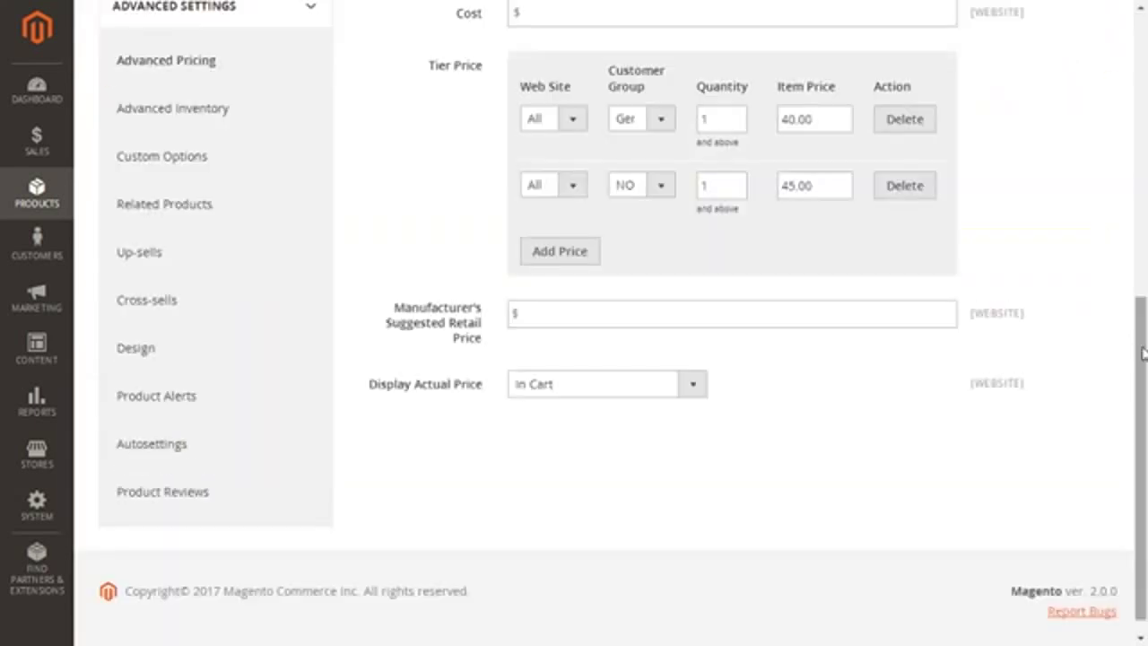
pyautogui.click(1139, 250)
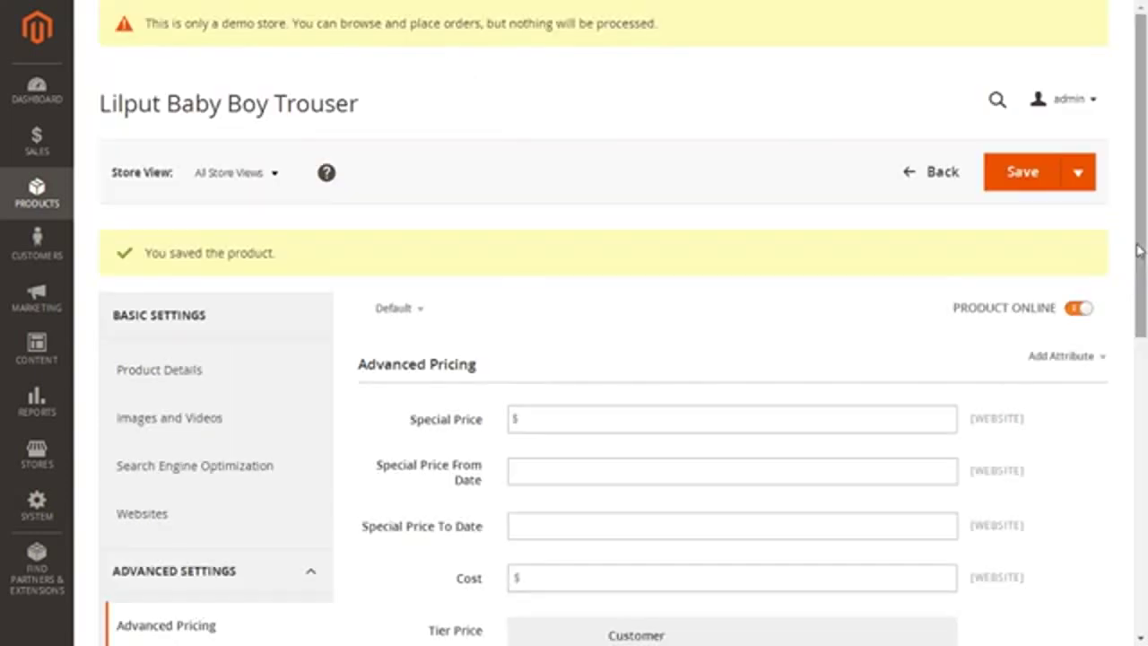
pyautogui.moveTo(1141, 293); pyautogui.dragTo(1143, 381)
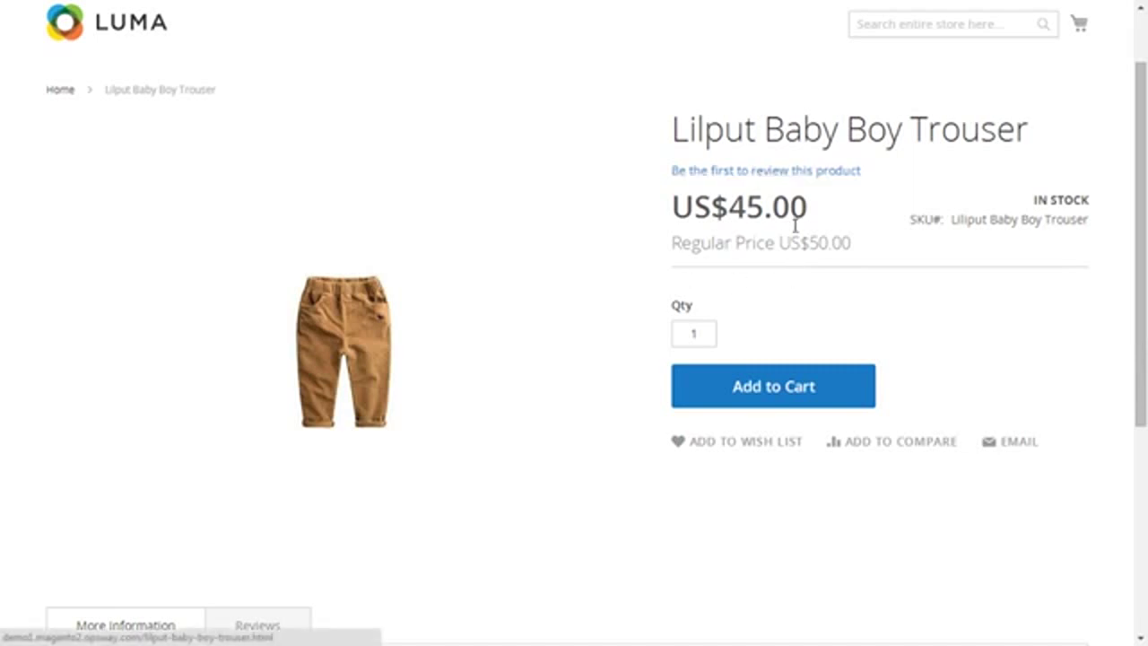
# Step: Show the top of the guest product page at US$45.00 in full screen
pyautogui.scroll(1, 1145, 232)
pyautogui.moveTo(1146, 231); pyautogui.dragTo(1144, 198)
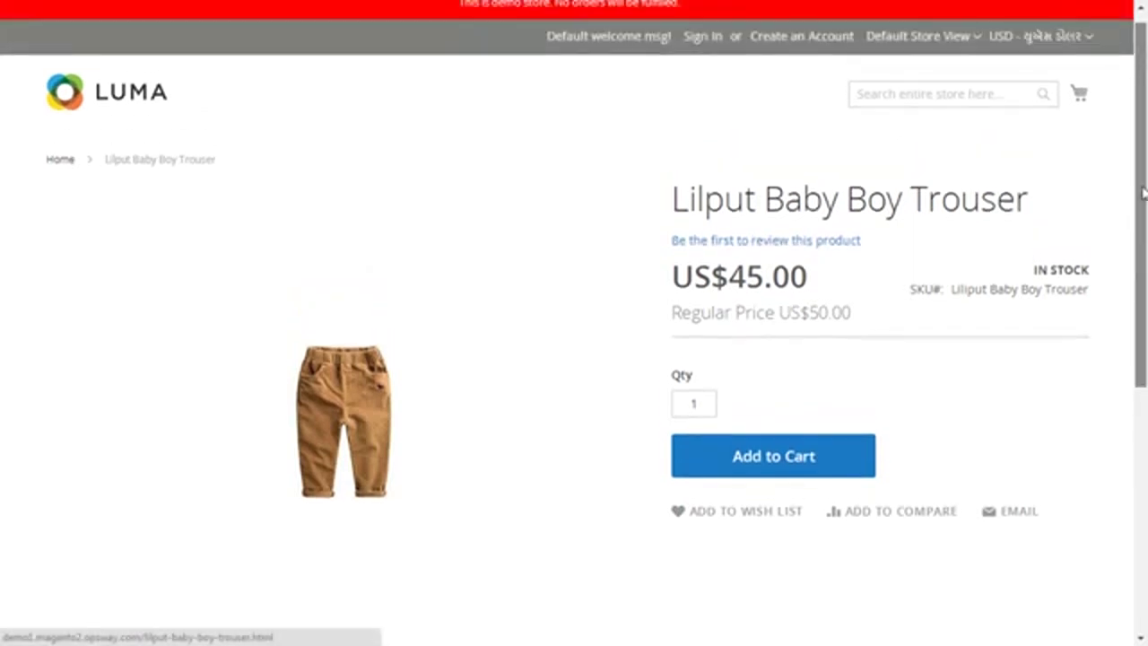
pyautogui.press('F11')
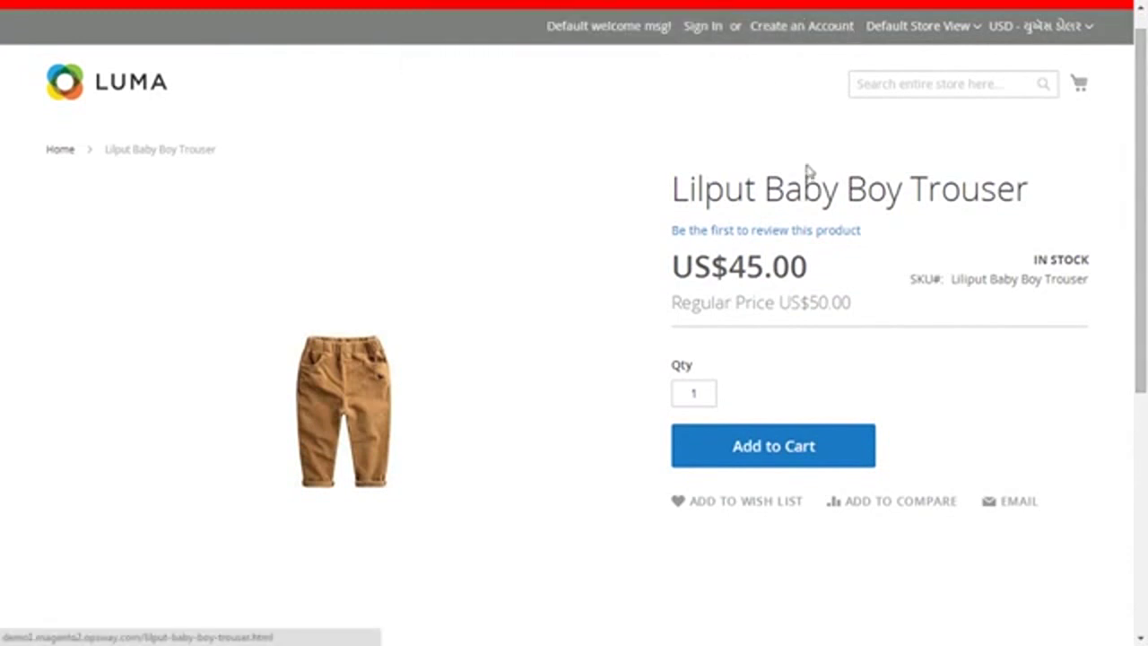
# Step: Sign in to the storefront with the customer's e-mail address and account password
pyautogui.click(700, 27)
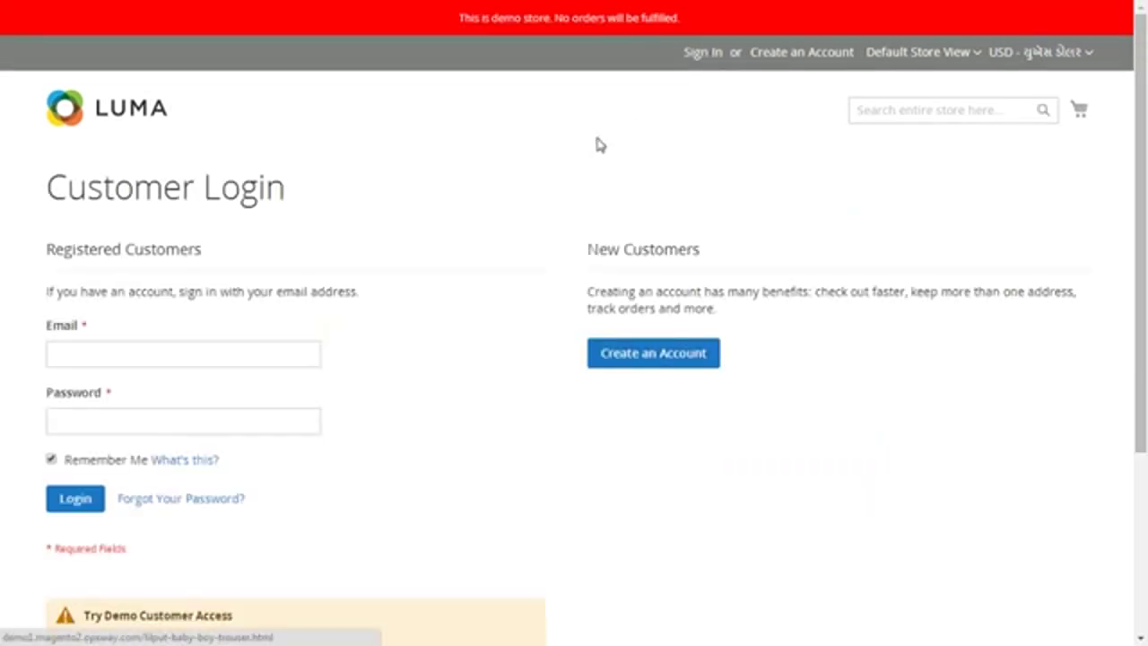
pyautogui.click(190, 351)
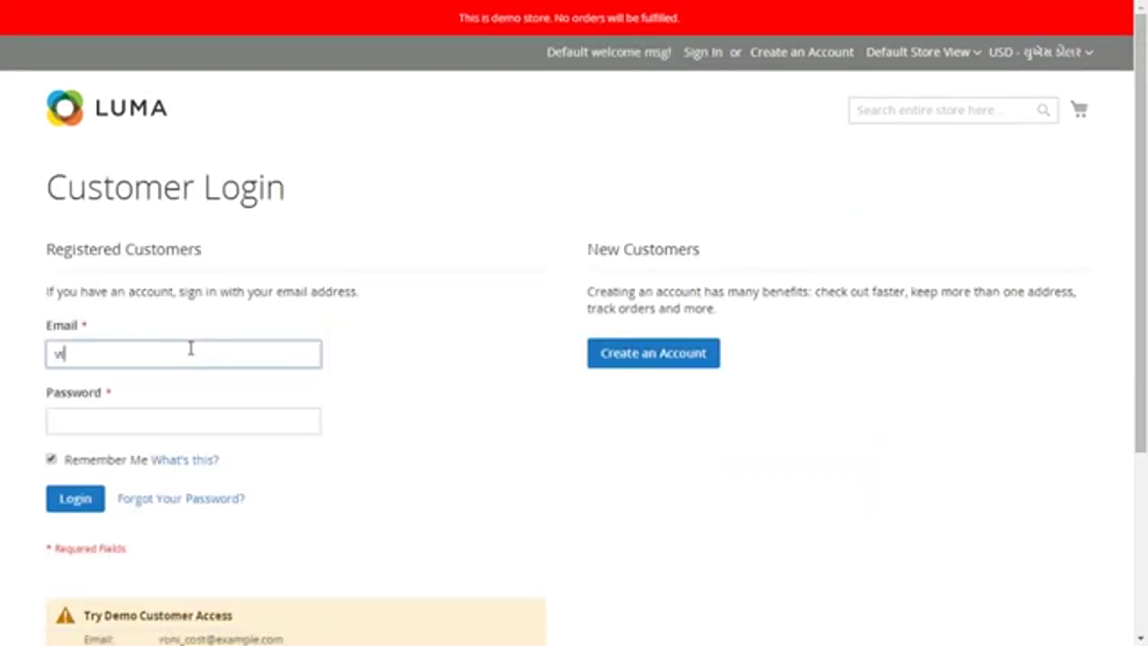
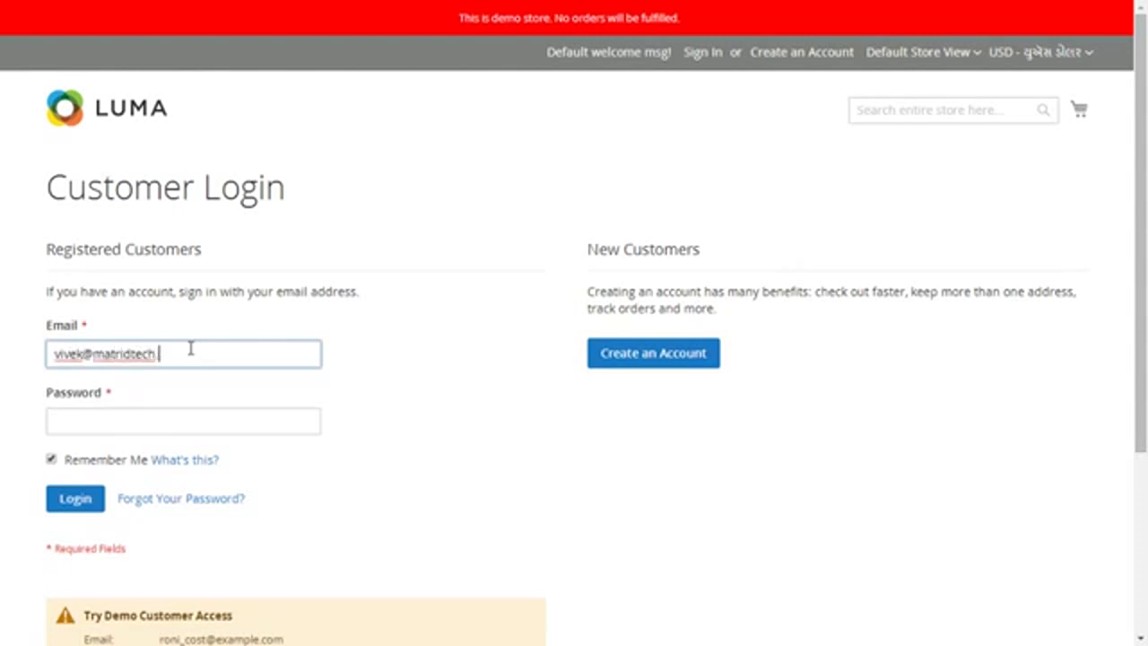
pyautogui.click(173, 428)
pyautogui.write('******')
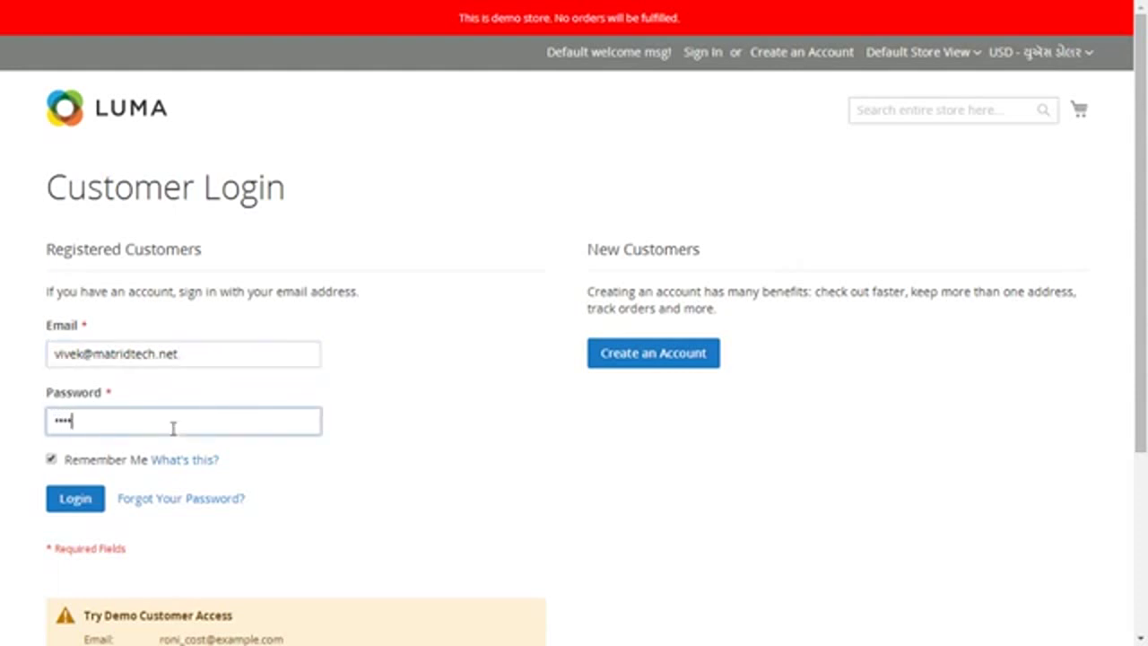
pyautogui.click(77, 499)
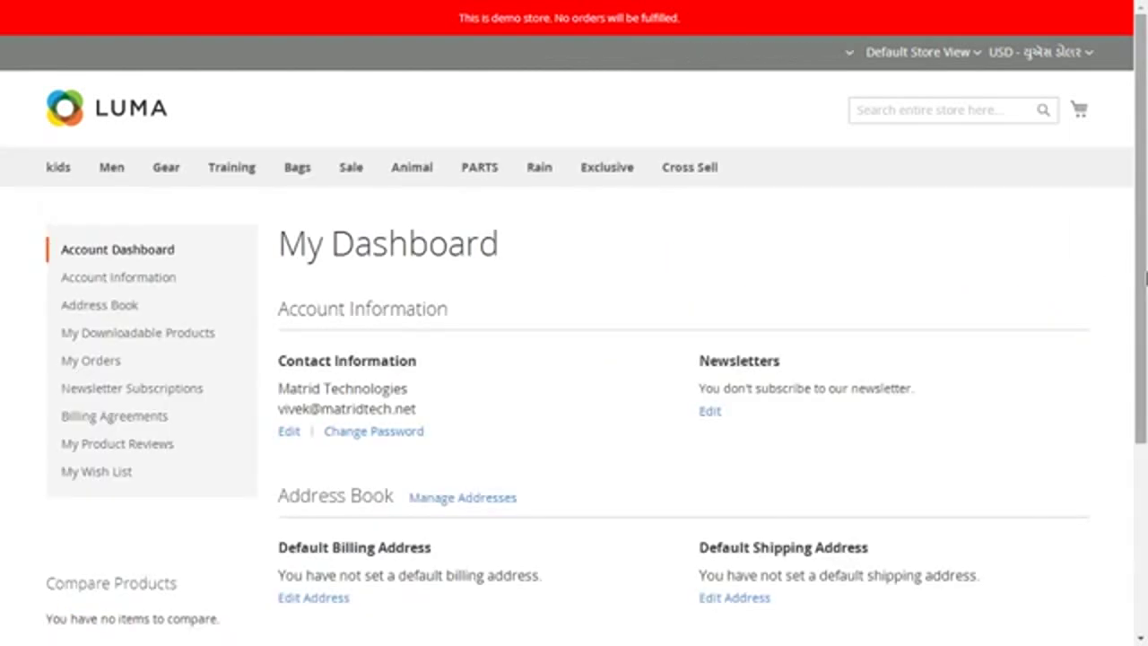
# Step: Search for 'Lilliput Baby boy Trouser' and open its product page from the results
pyautogui.scroll(-1, 1144, 323)
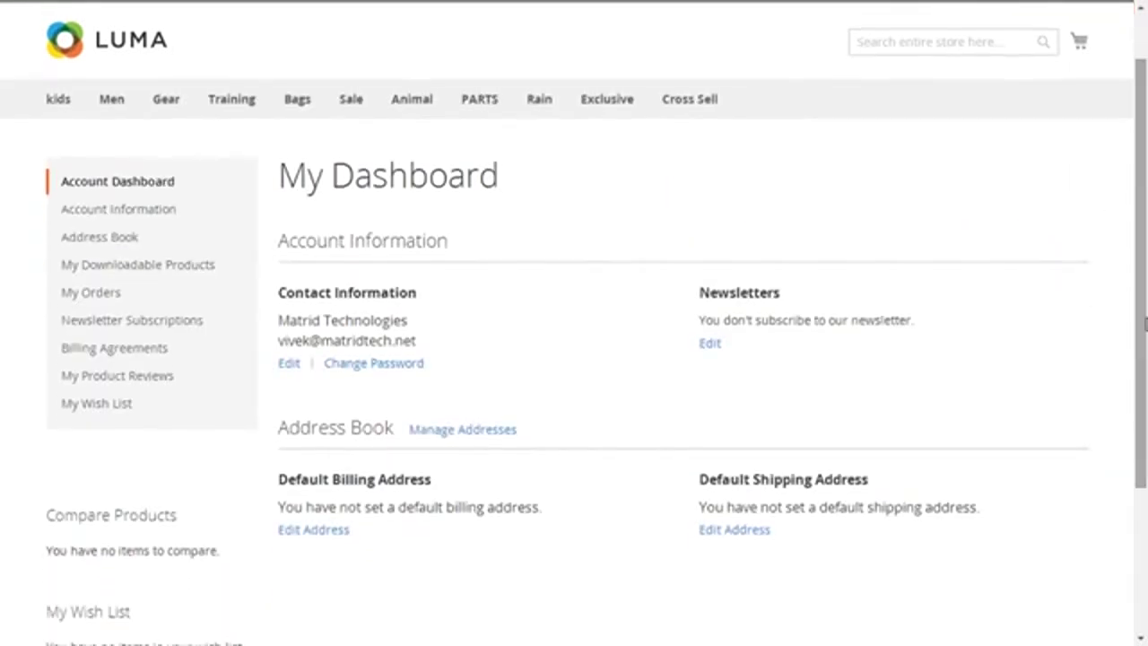
pyautogui.click(928, 41)
pyautogui.write('Li')
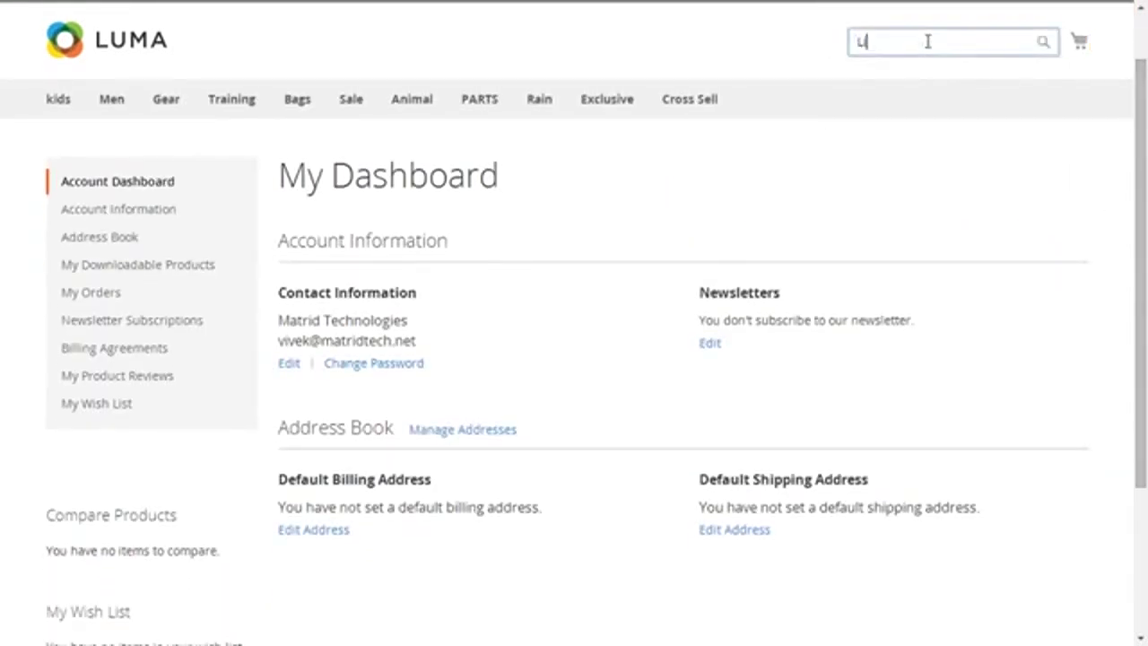
pyautogui.write('lliput Bab')
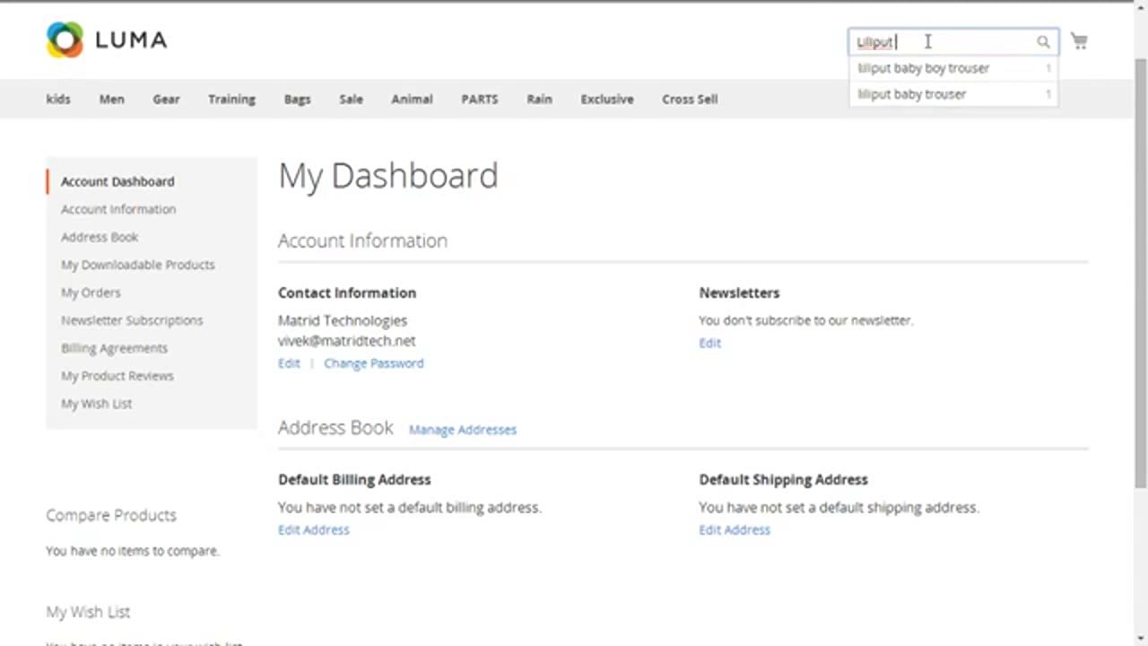
pyautogui.write('y boy T')
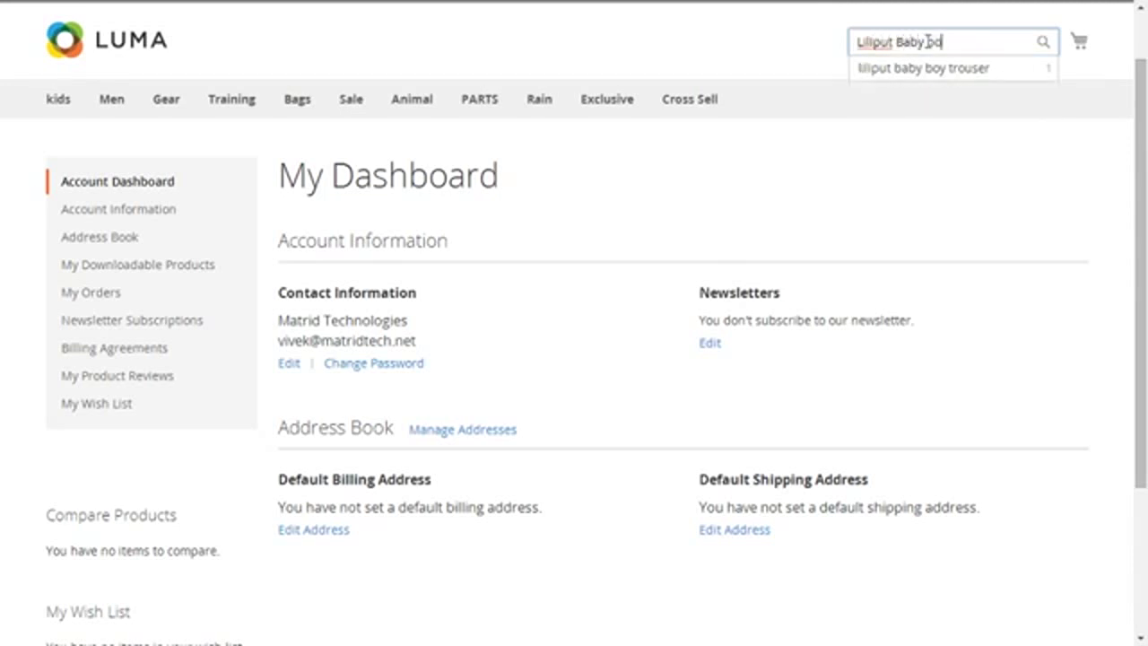
pyautogui.write('rouser')
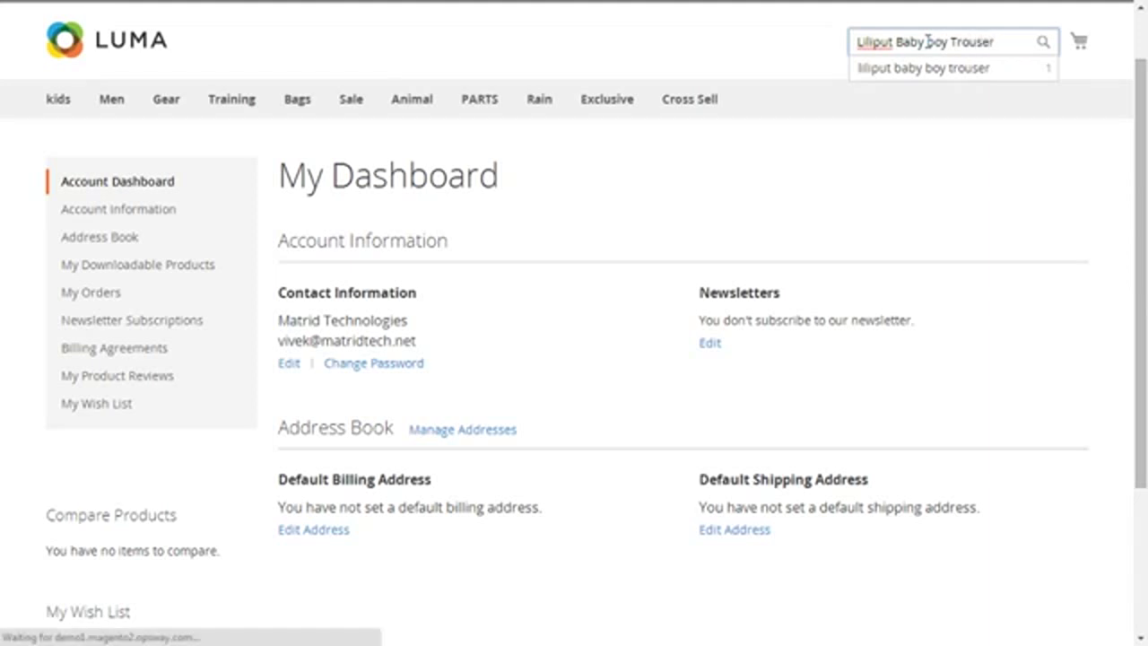
pyautogui.scroll(-1, 1144, 185)
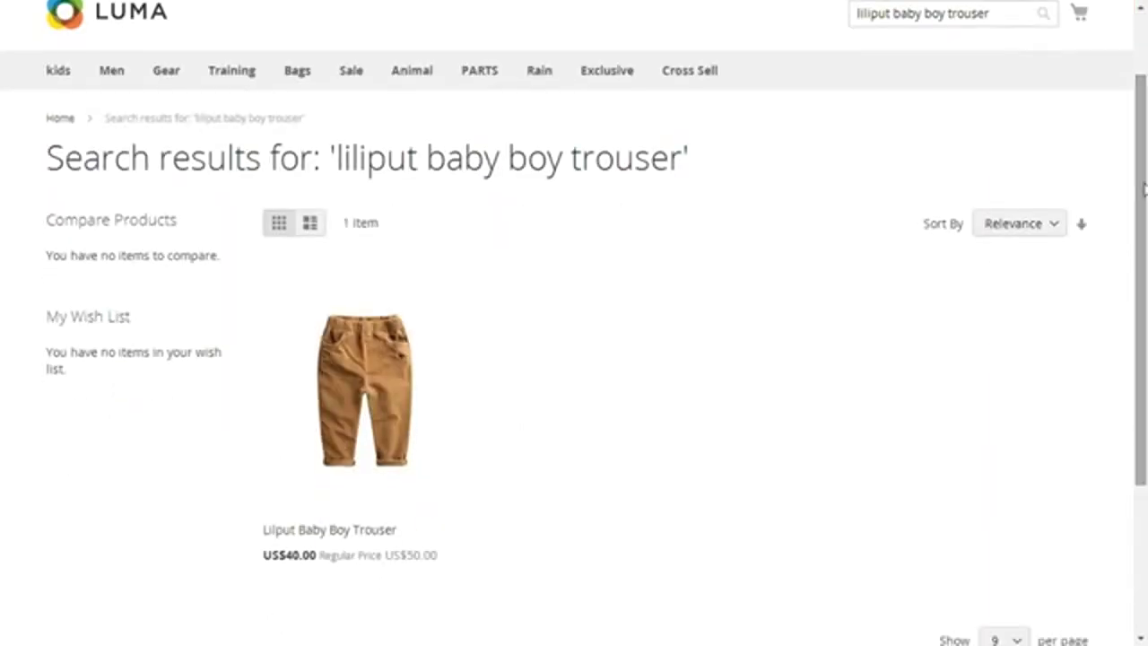
pyautogui.click(373, 384)
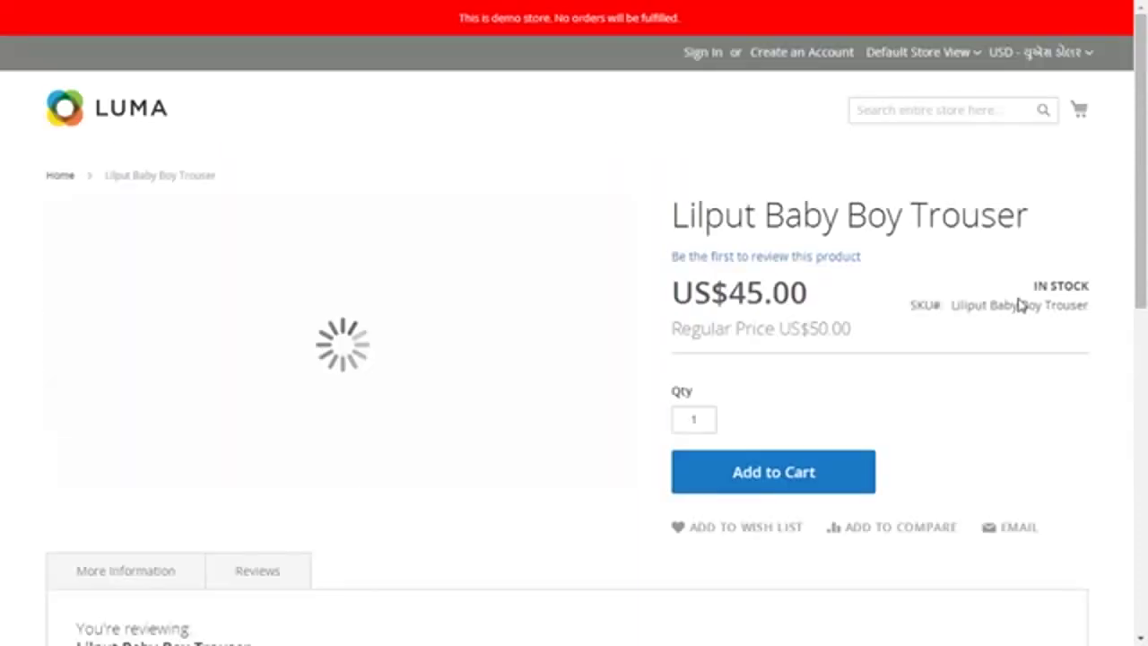
# Step: Check the trouser page shows US$40.00 against US$50.00 regular, then return to the PowerPoint slide show
pyautogui.scroll(-2, 1145, 315)
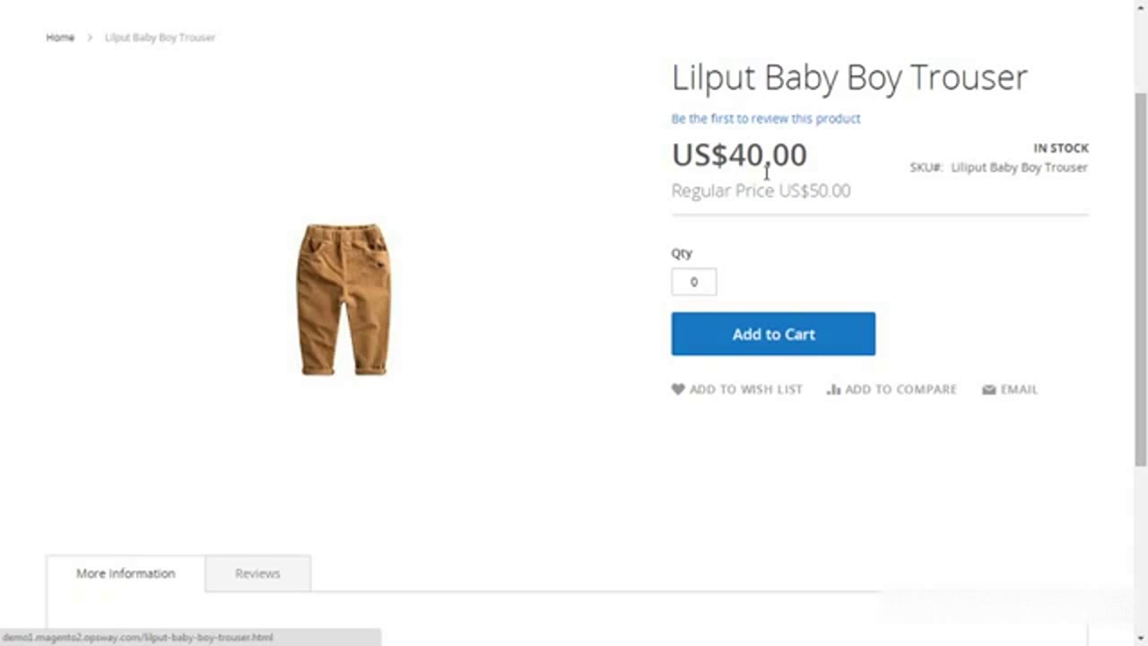
pyautogui.hotkey('alt', 'Tab')
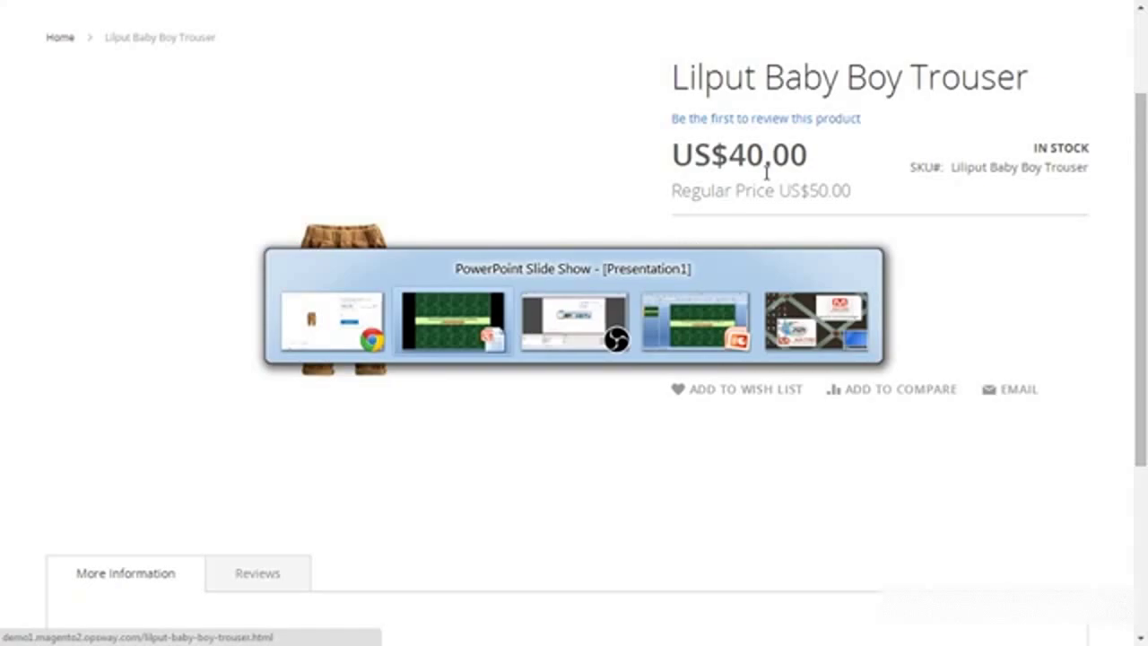